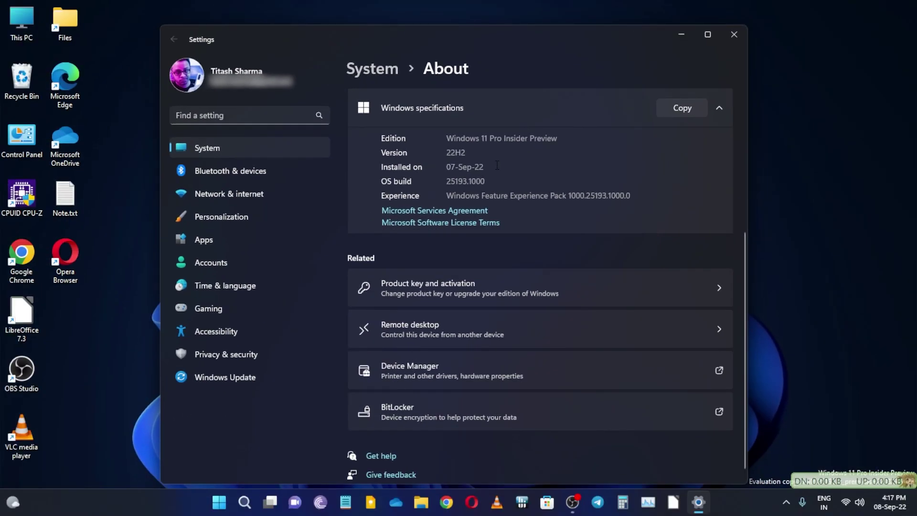
Step: Close the About page showing Insider Preview build 25193.1000 to reveal the desktop
key(alt+F4)
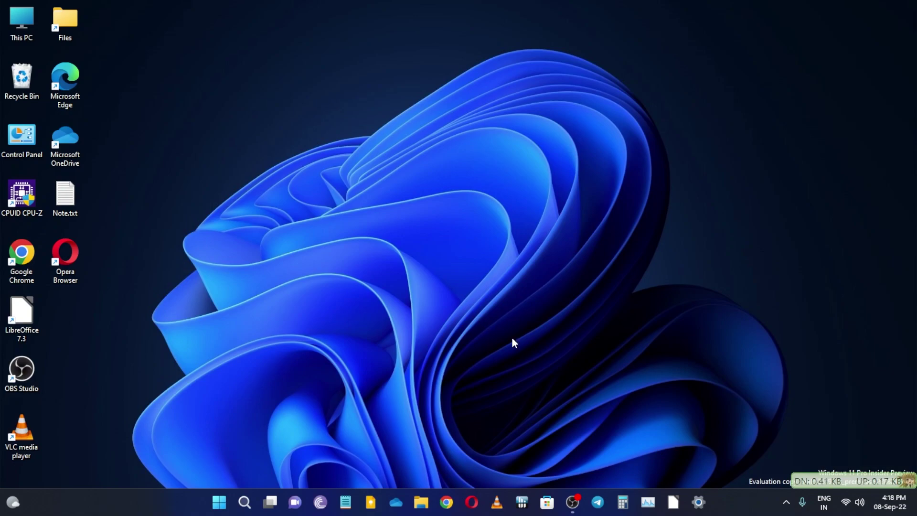
Step: Open Task Manager, move it up-left, and graph CPU usage per logical processor
click(647, 502)
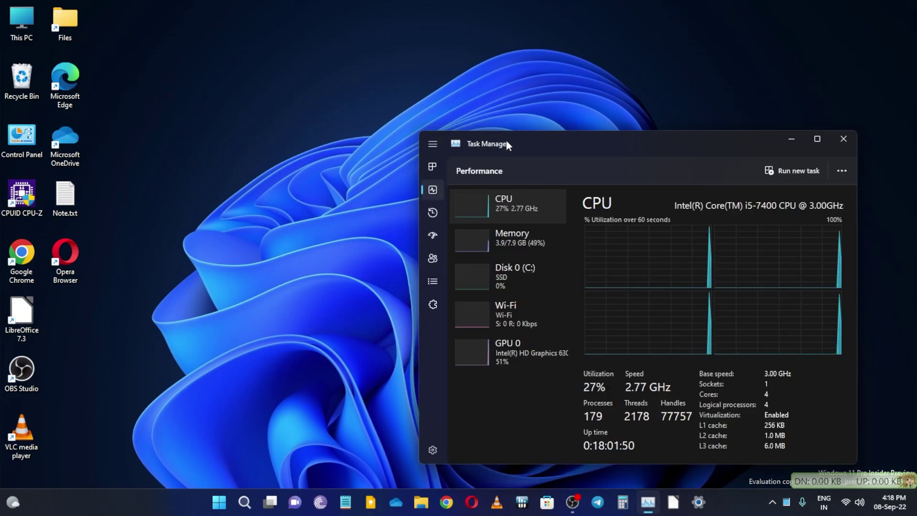
drag(503, 139, 359, 90)
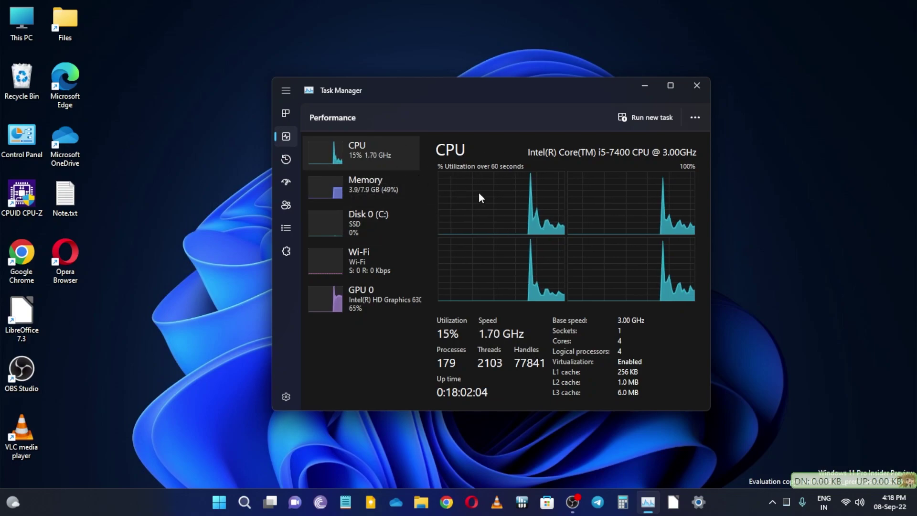
right_click(530, 203)
mouse_move(640, 209)
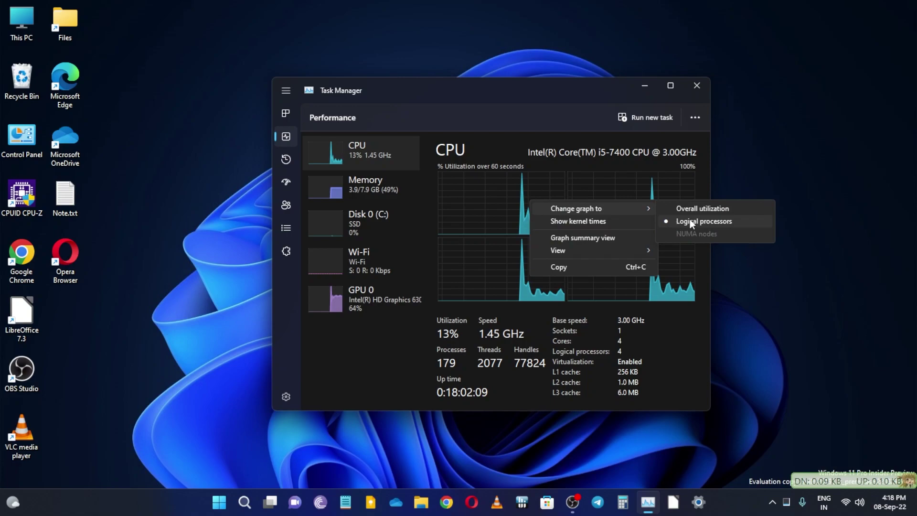
click(463, 199)
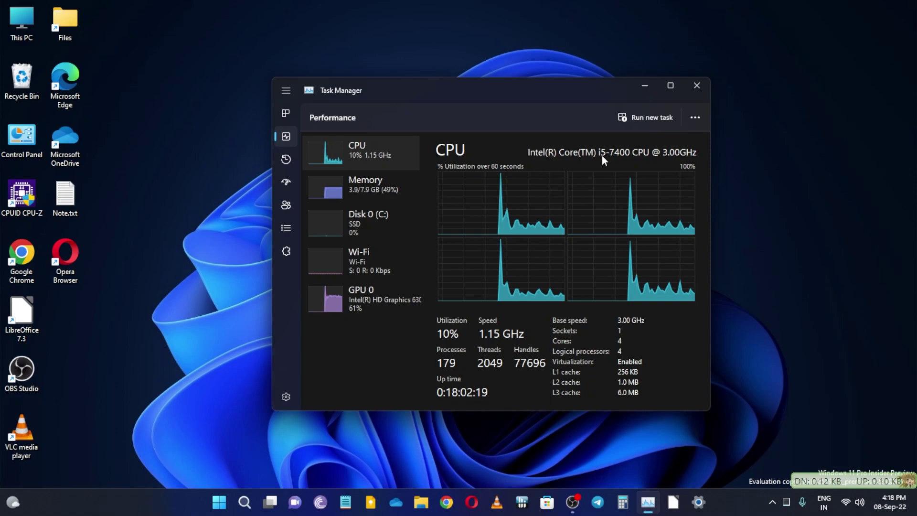
Step: Widen Task Manager and view the Memory, Disk 0 (C:) and GPU 0 performance pages
click(377, 198)
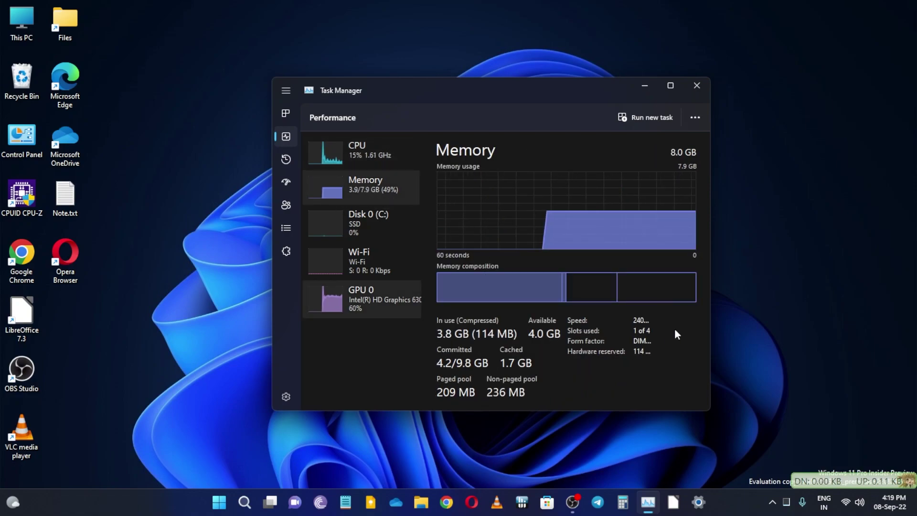
drag(711, 322, 748, 319)
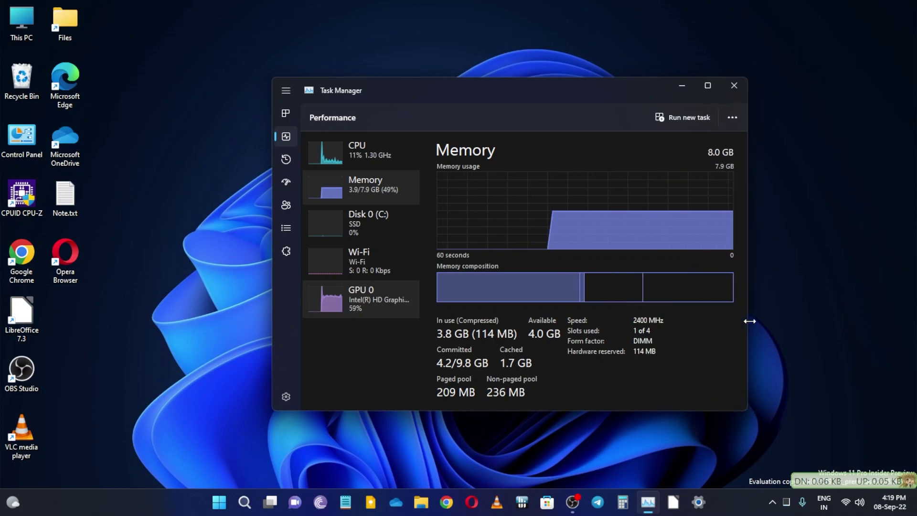
click(361, 229)
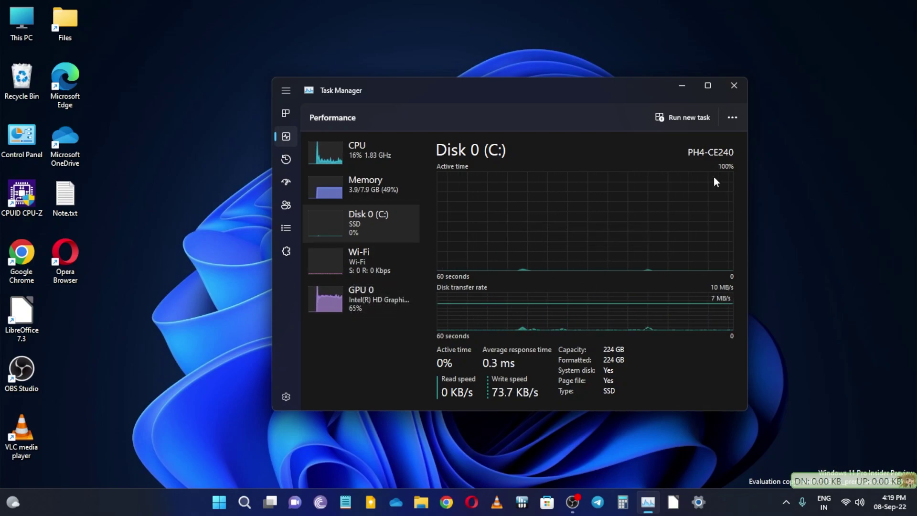
click(358, 317)
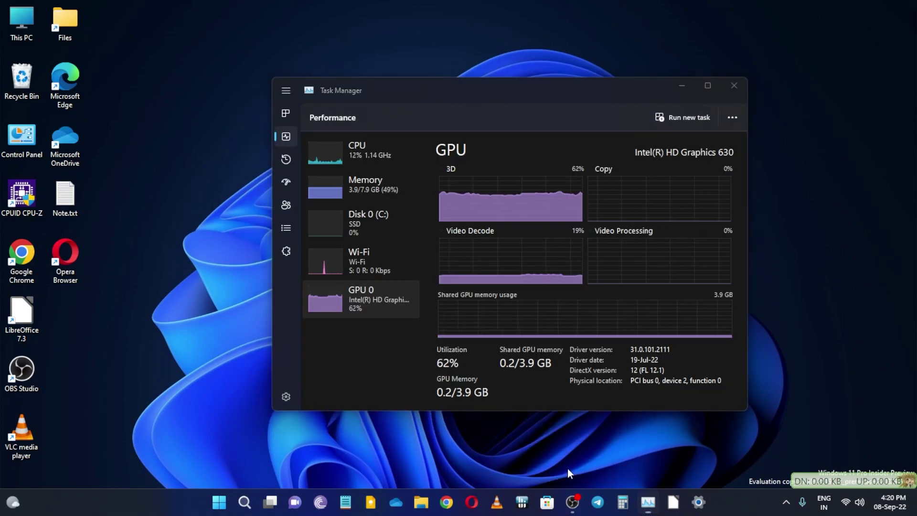
Step: Minimize the OBS window so Task Manager's GPU performance page is visible
click(571, 501)
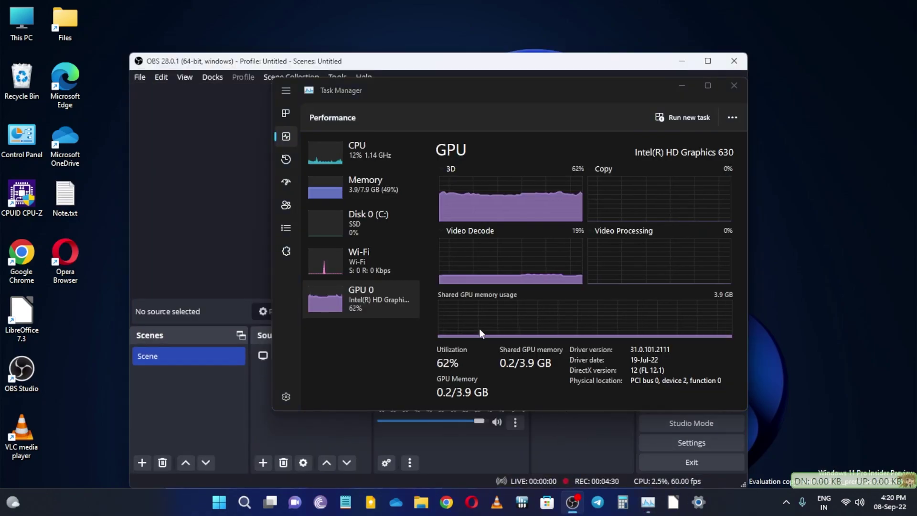
click(682, 60)
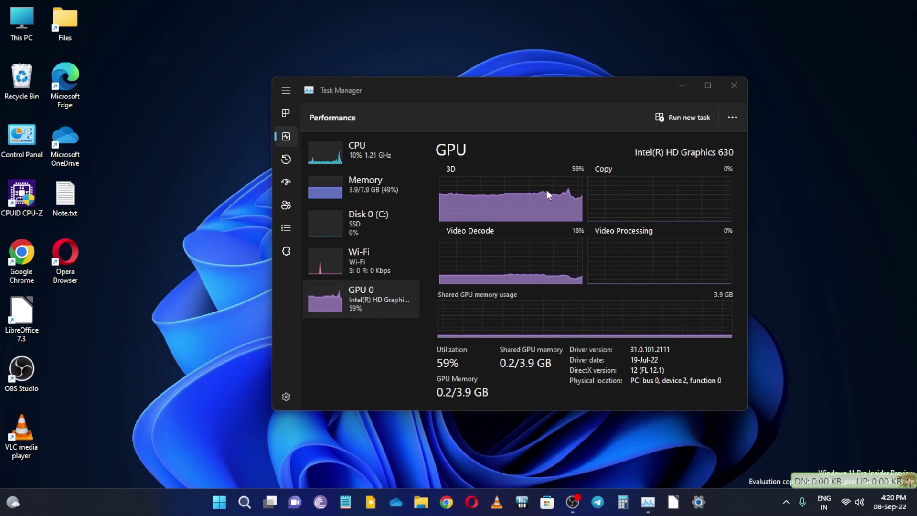
mouse_move(578, 507)
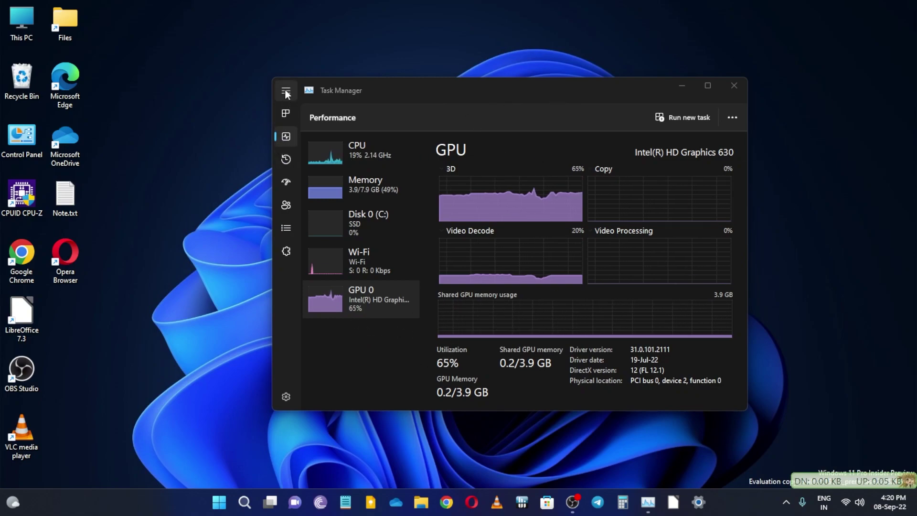
Step: Look through the Performance page's extra options and the 3D GPU graph menu
click(724, 115)
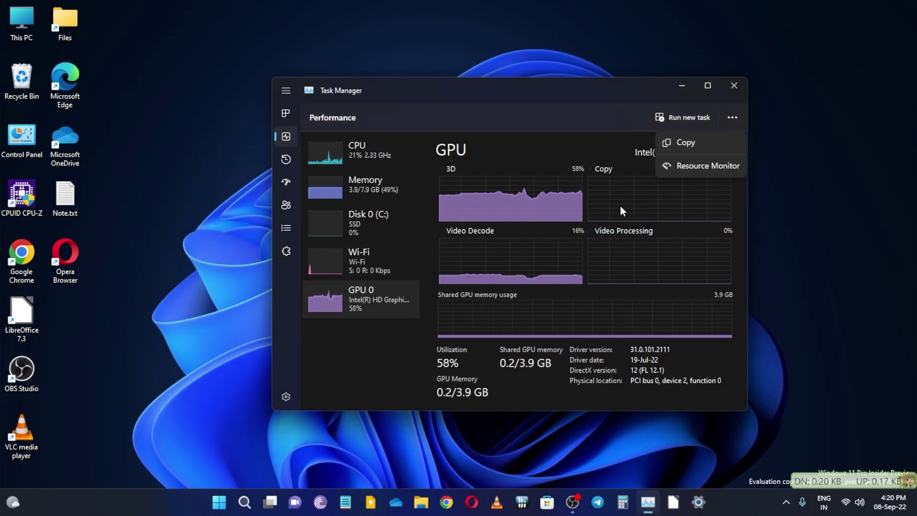
right_click(537, 209)
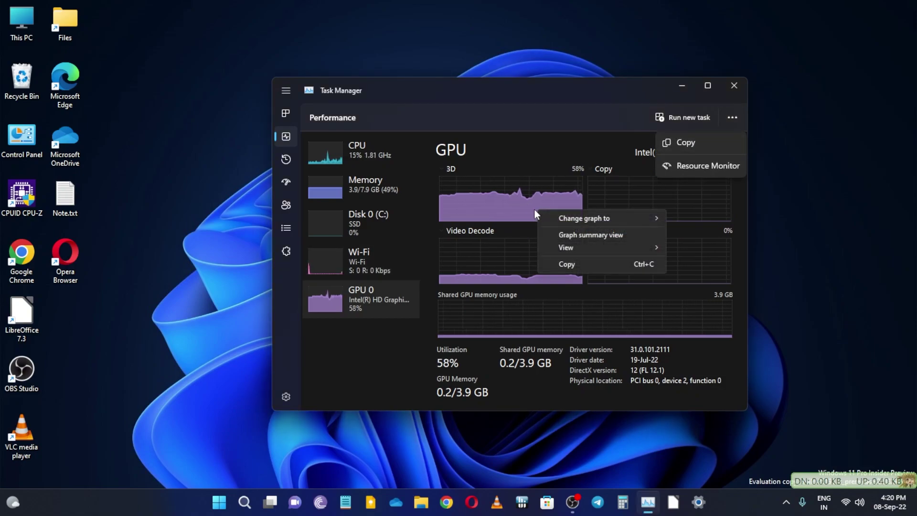
click(532, 199)
Step: Cancel the Create new task dialog, then visit Processes and return to Performance
click(666, 122)
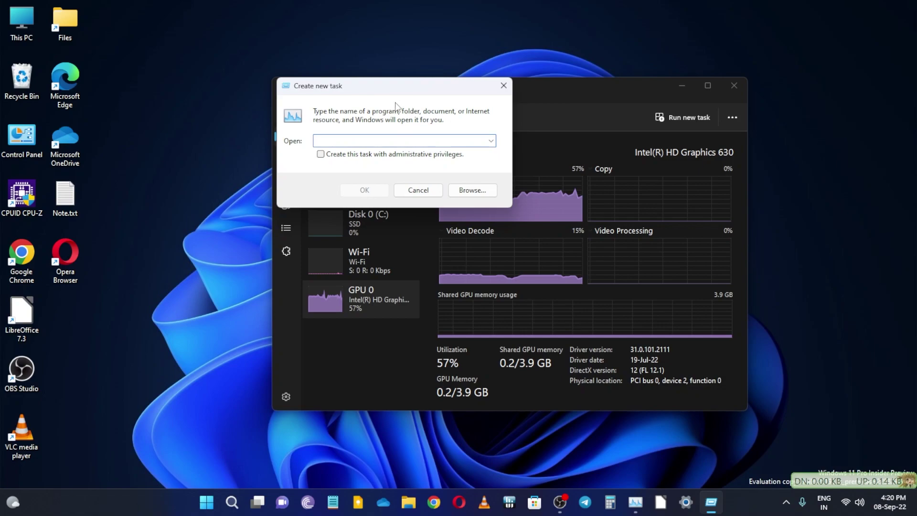
click(505, 85)
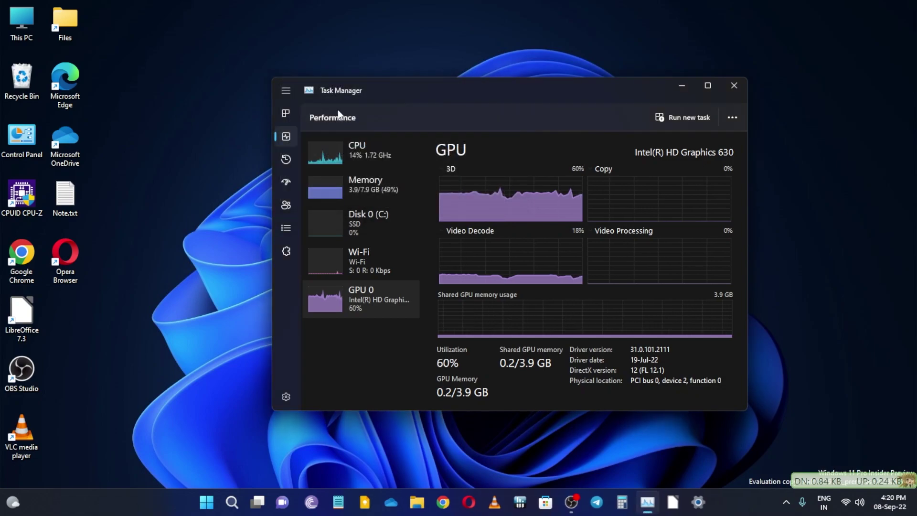
click(287, 113)
click(319, 136)
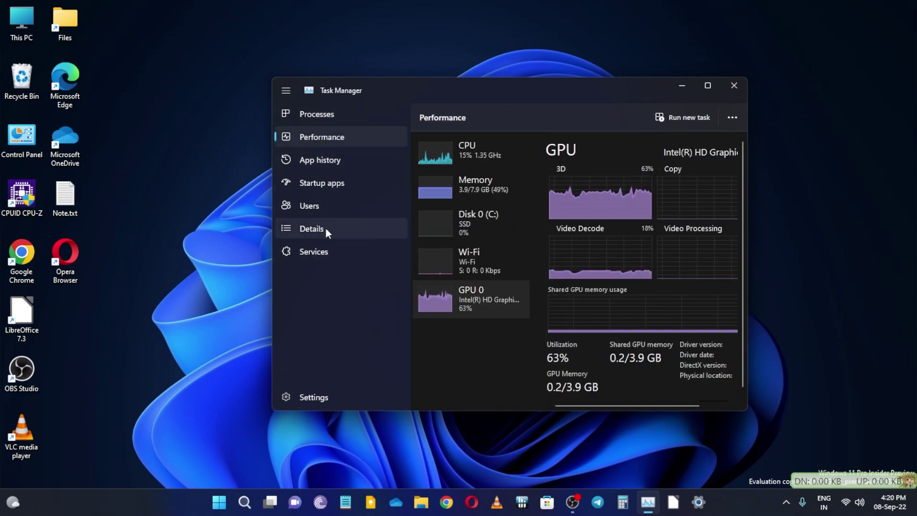
Step: In Task Manager Settings, keep Performance as the start page and set update speed to High
click(311, 401)
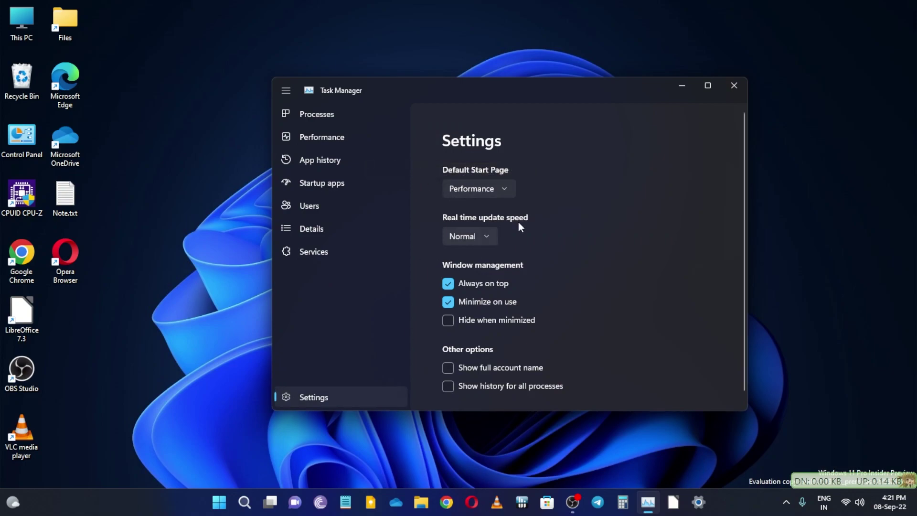
click(497, 189)
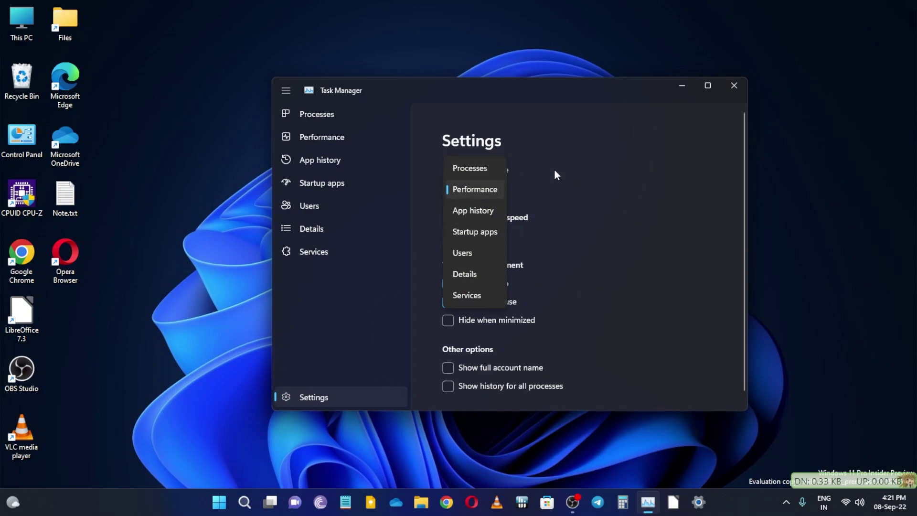
click(559, 201)
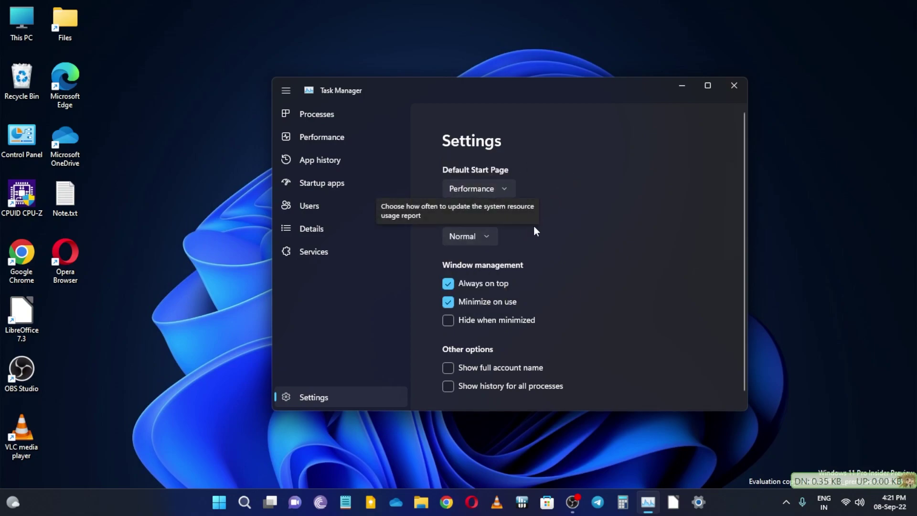
click(476, 236)
click(475, 216)
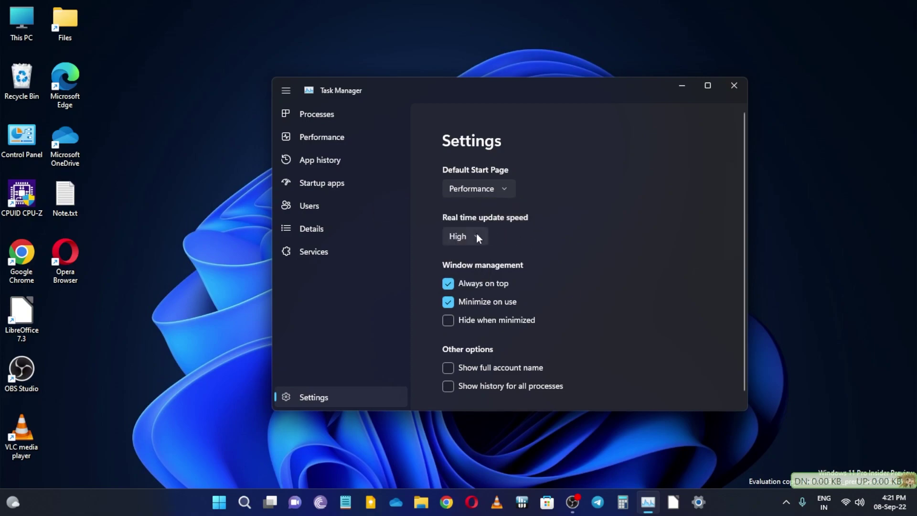
scroll(487, 273, down, 1)
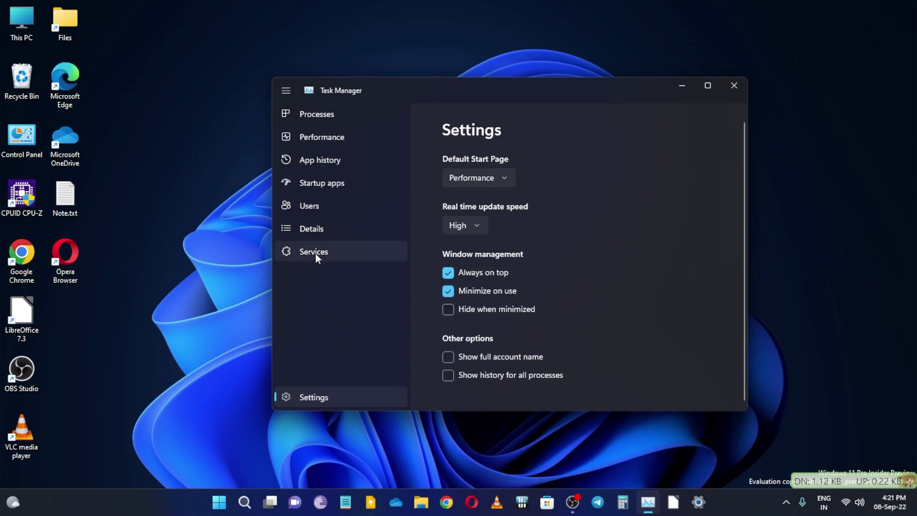
Step: Toggle the CPU page between compact graph and full views, moving the compact graph upper right
click(321, 137)
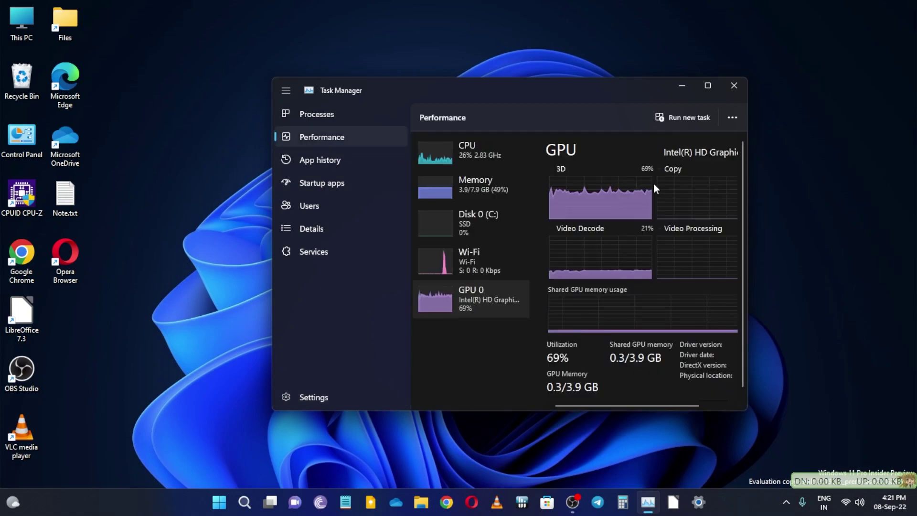
click(477, 158)
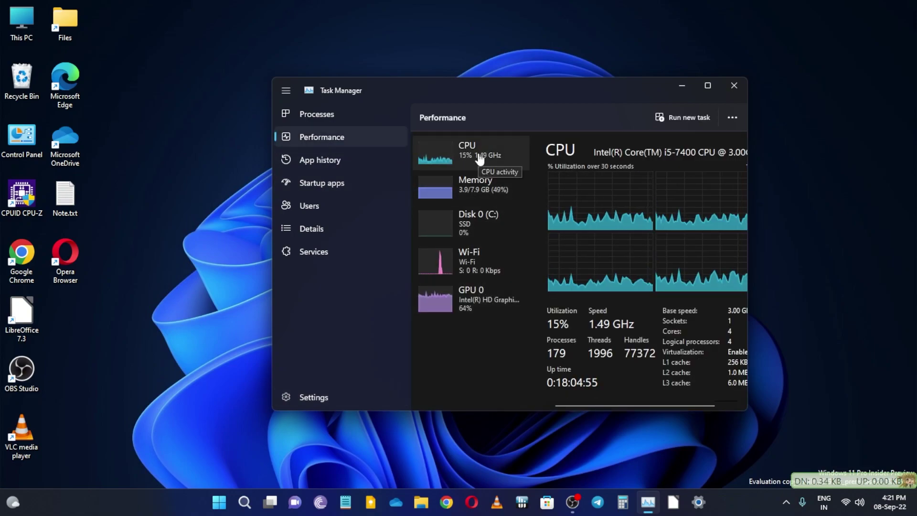
double_click(478, 157)
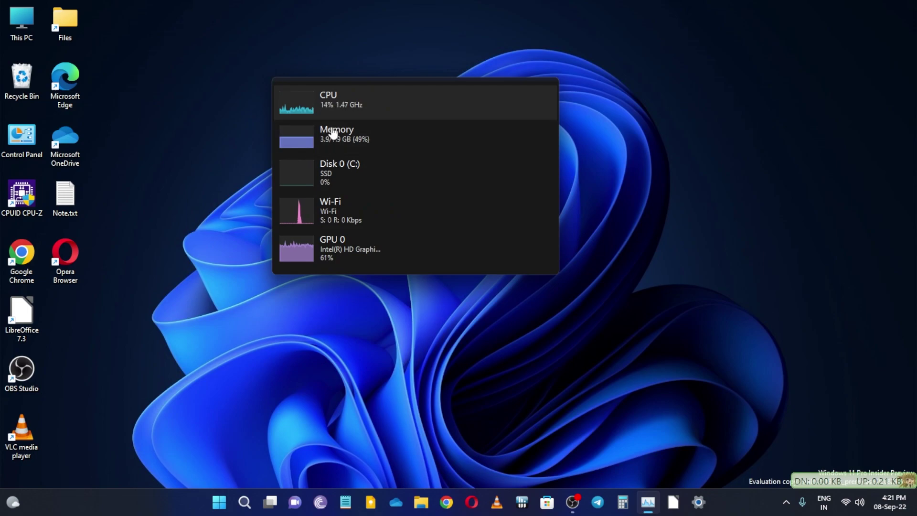
double_click(314, 106)
double_click(537, 196)
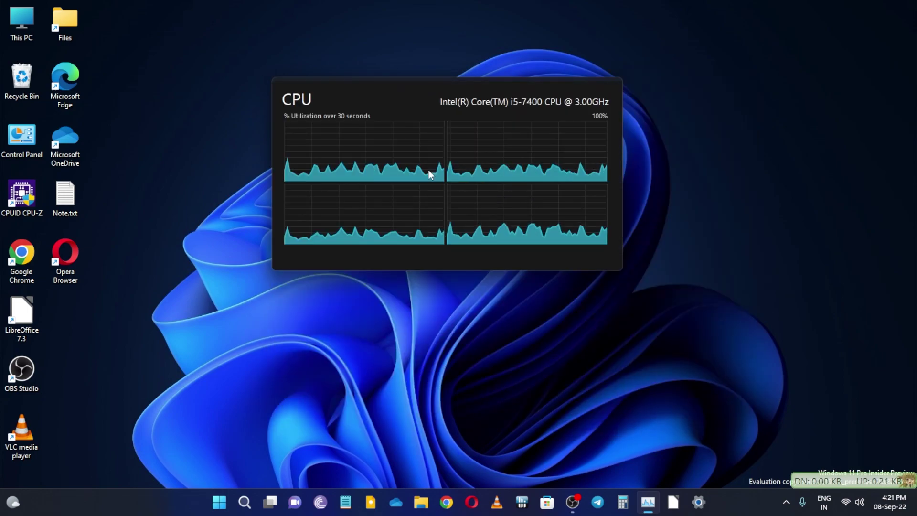
drag(364, 91, 649, 92)
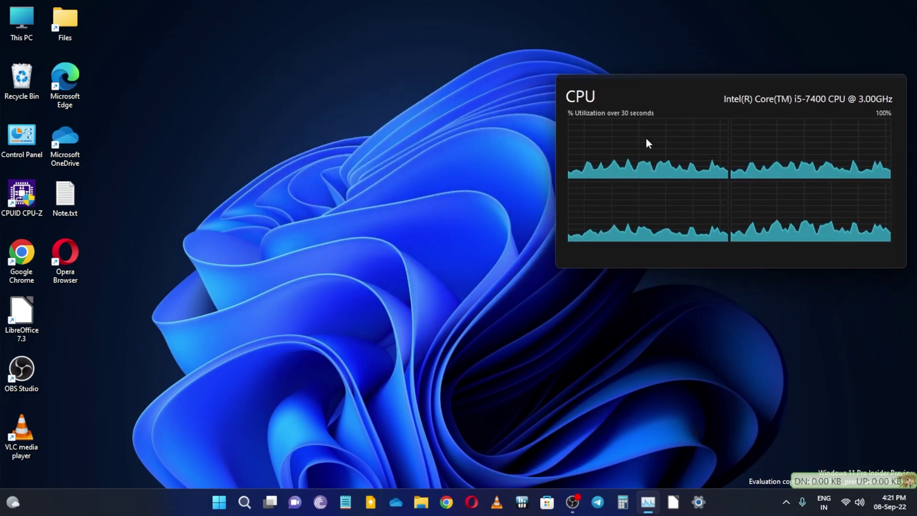
double_click(638, 130)
Step: Switch to the compact Summary view of tiles and resize the compact window
right_click(638, 133)
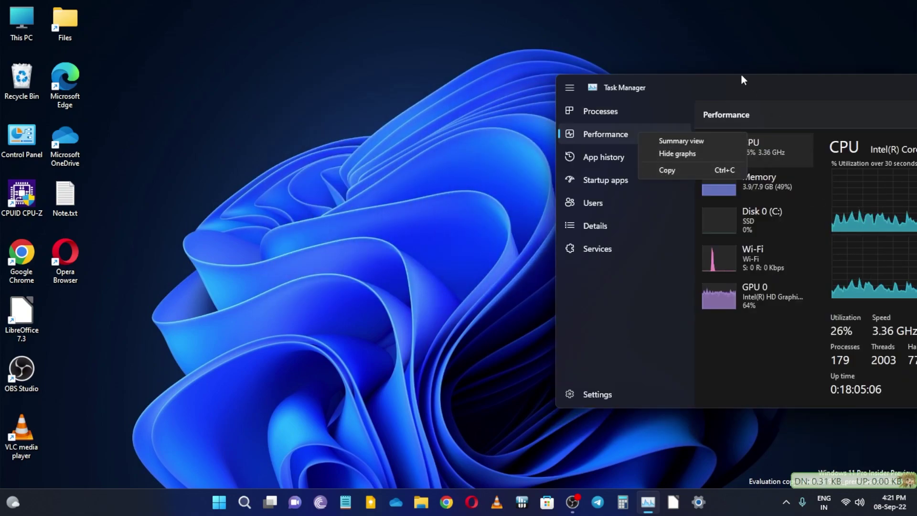
click(681, 141)
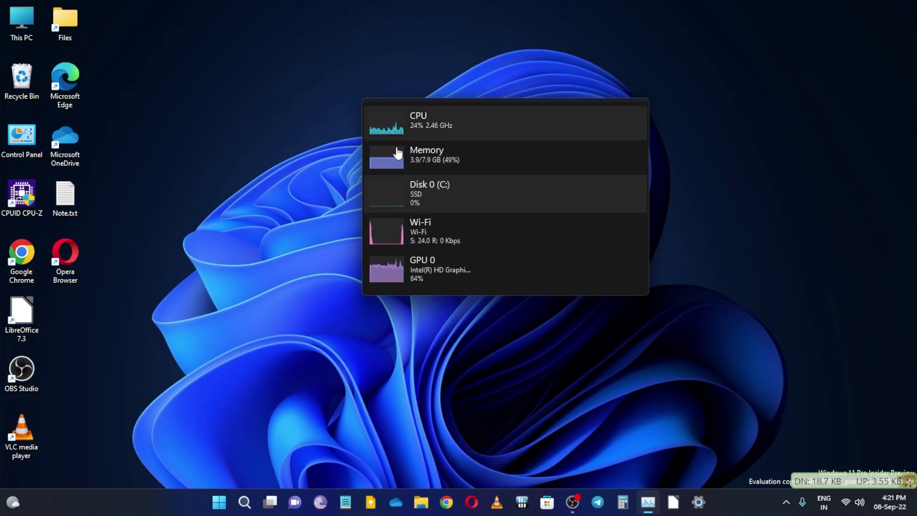
drag(364, 97, 436, 101)
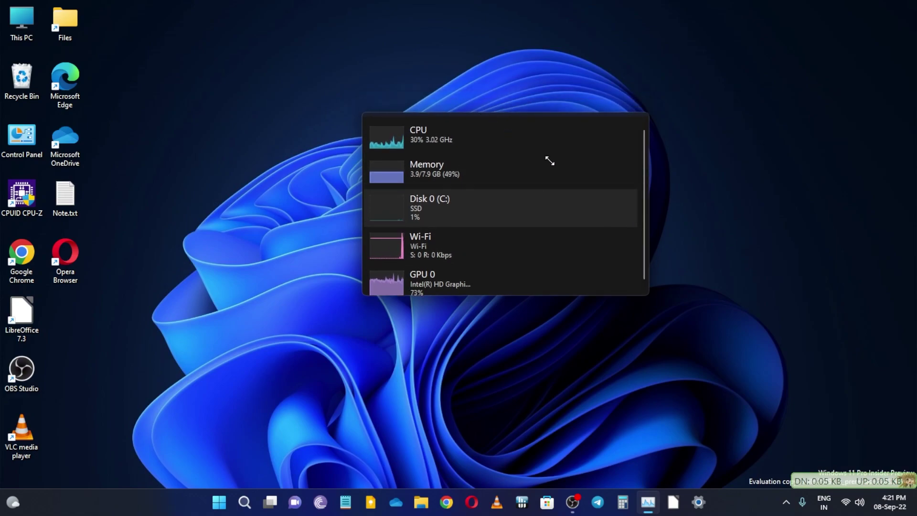
mouse_move(552, 100)
mouse_down()
mouse_move(552, 81)
mouse_move(555, 94)
mouse_up()
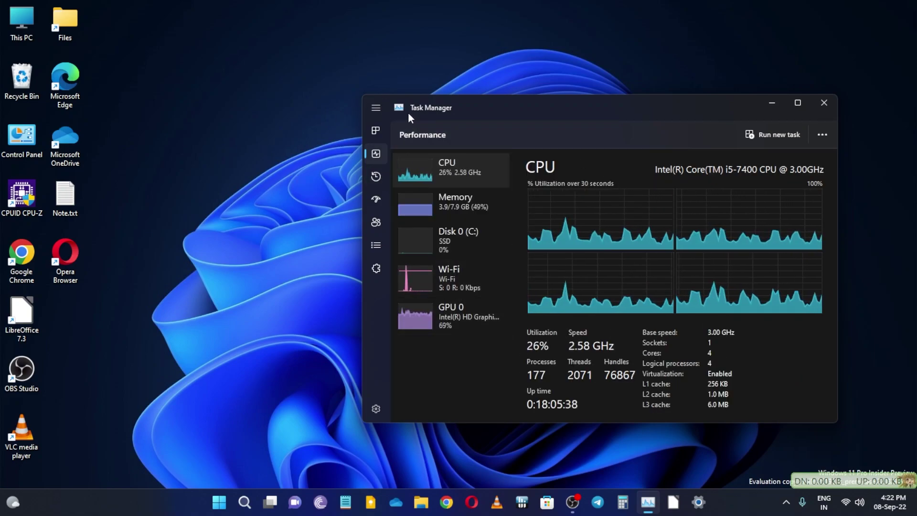
Step: Snap Task Manager into the left half and pull it back out as a floating window
drag(703, 100, 589, 104)
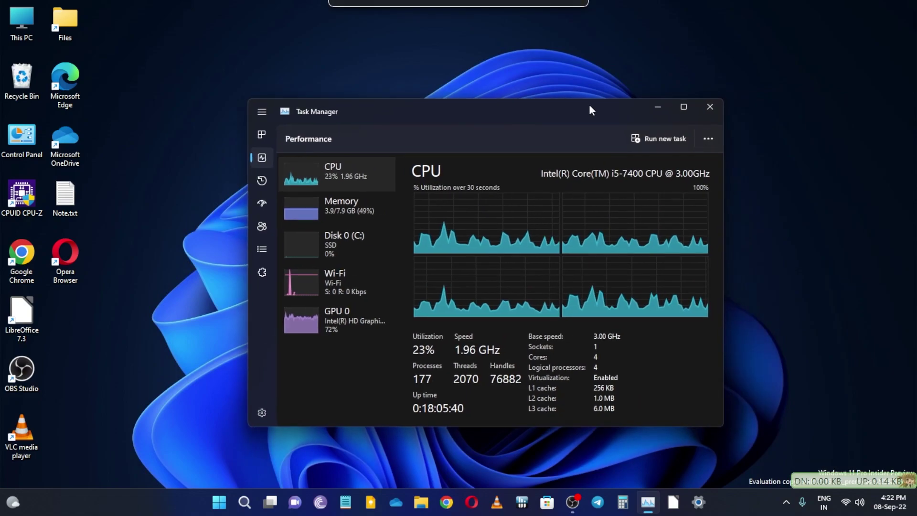
mouse_move(681, 107)
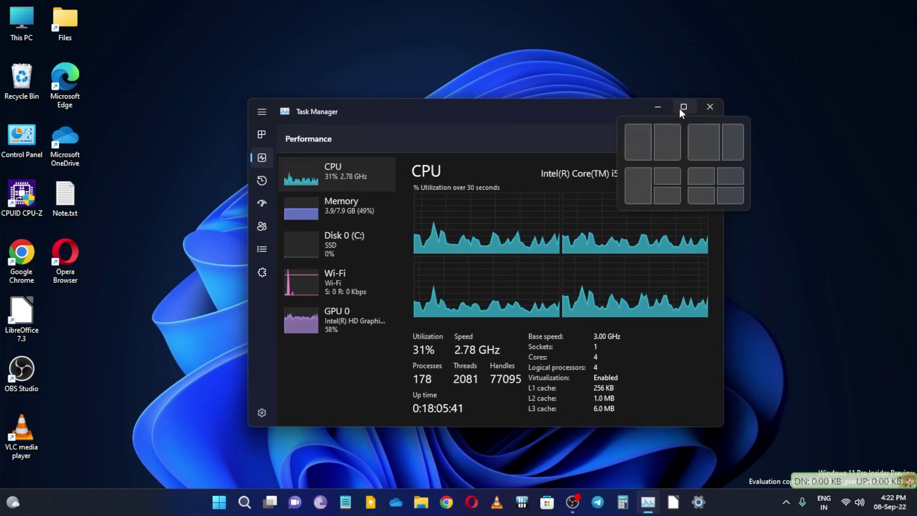
click(643, 144)
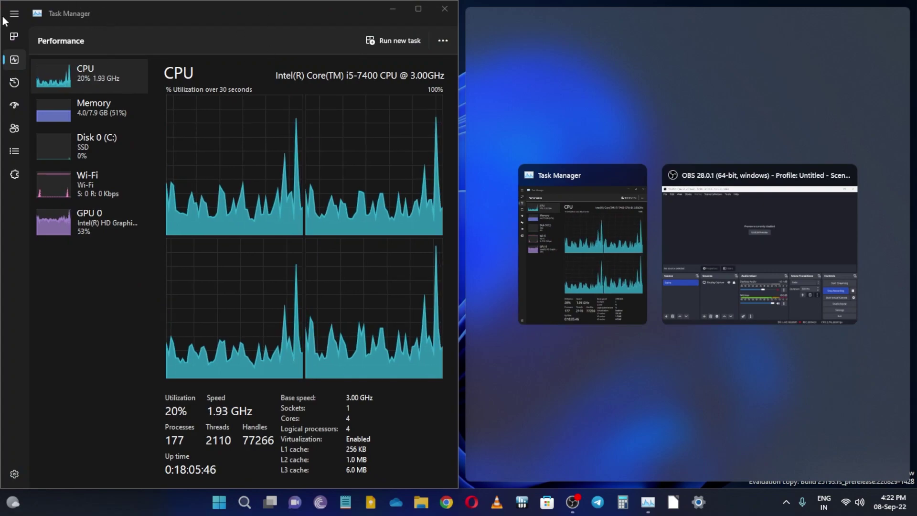
drag(100, 15, 330, 114)
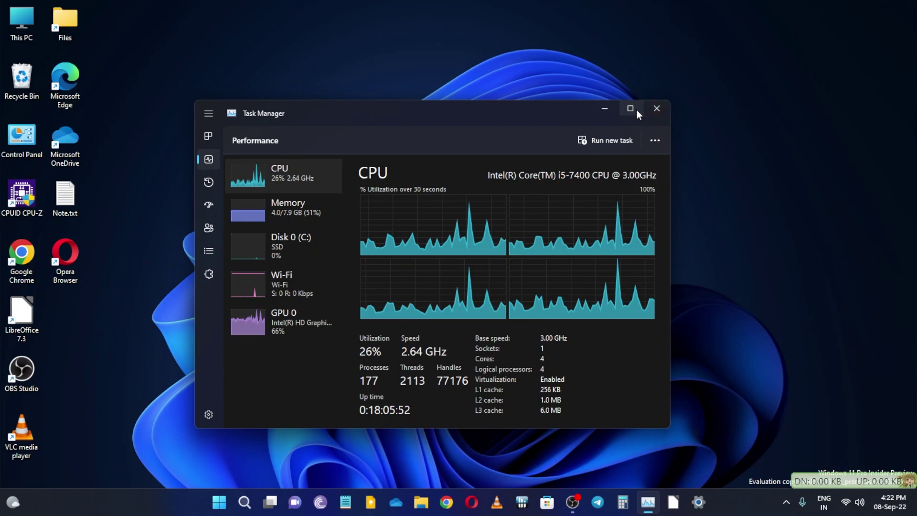
mouse_move(636, 109)
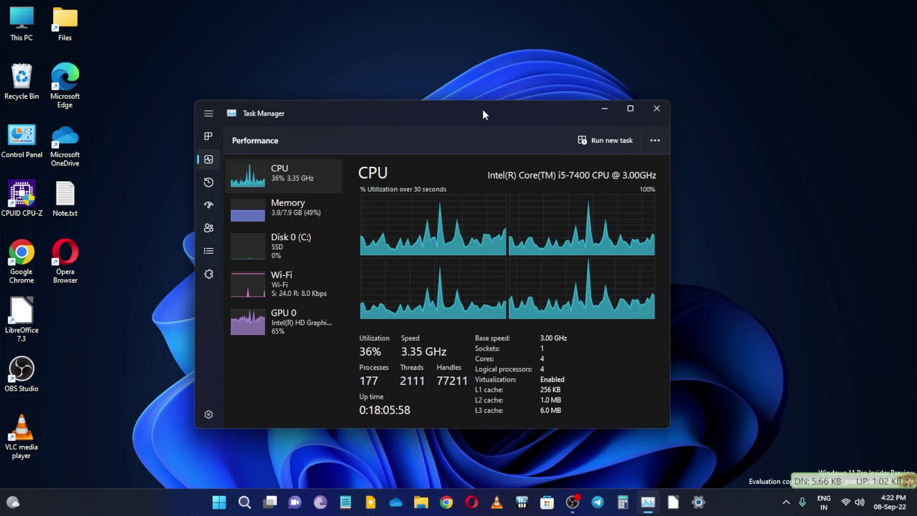
drag(457, 109, 572, 52)
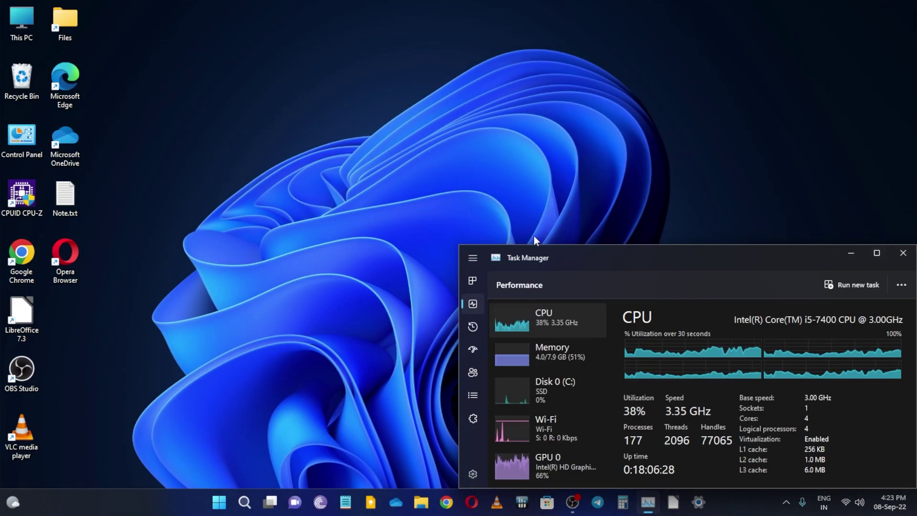
drag(532, 252, 347, 34)
drag(236, 10, 422, 35)
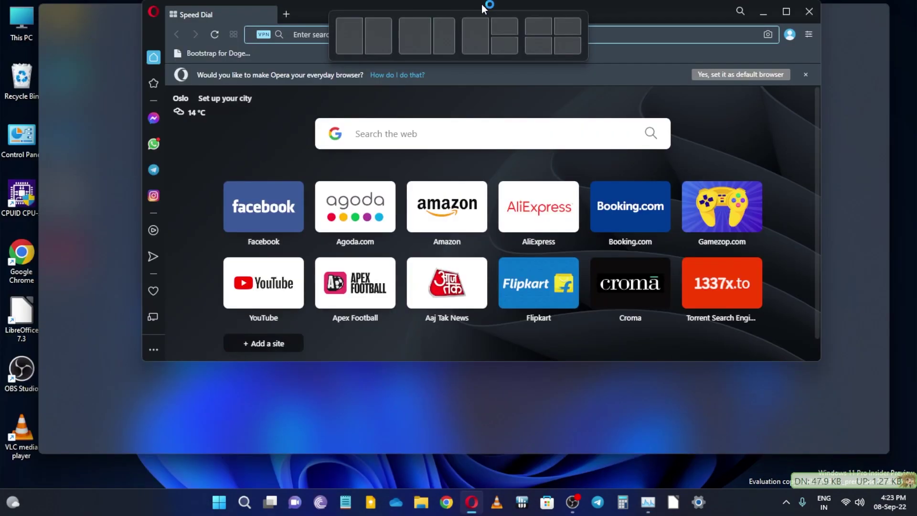
Step: Snap Opera, OBS and Task Manager into a layout, then minimize Task Manager and OBS
drag(483, 8, 355, 38)
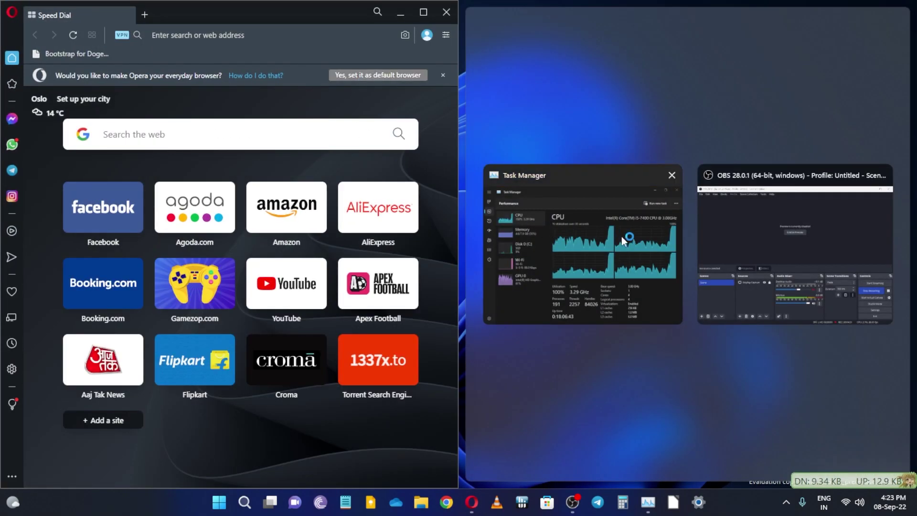
click(750, 237)
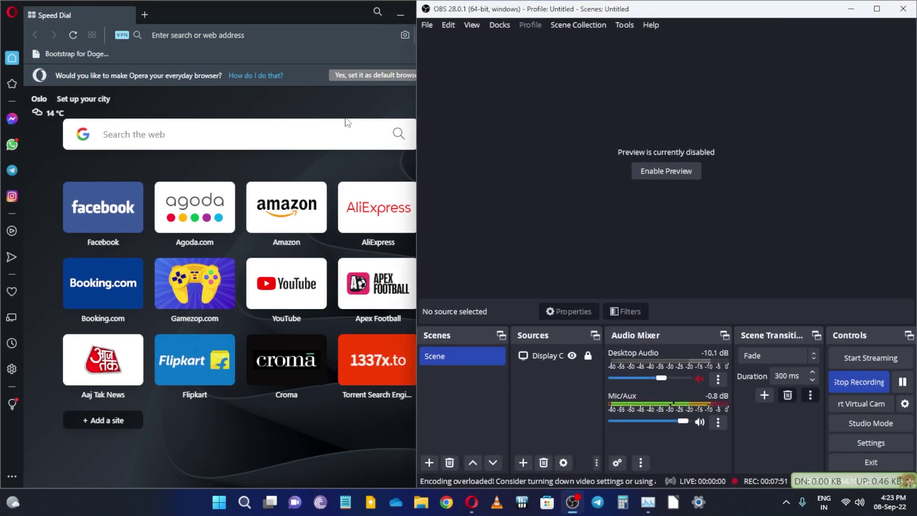
drag(270, 15, 506, 27)
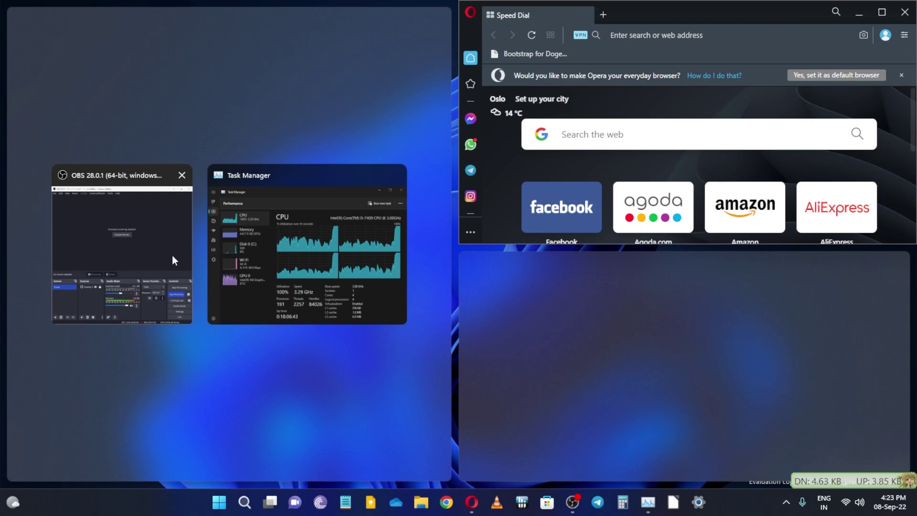
click(294, 249)
click(635, 334)
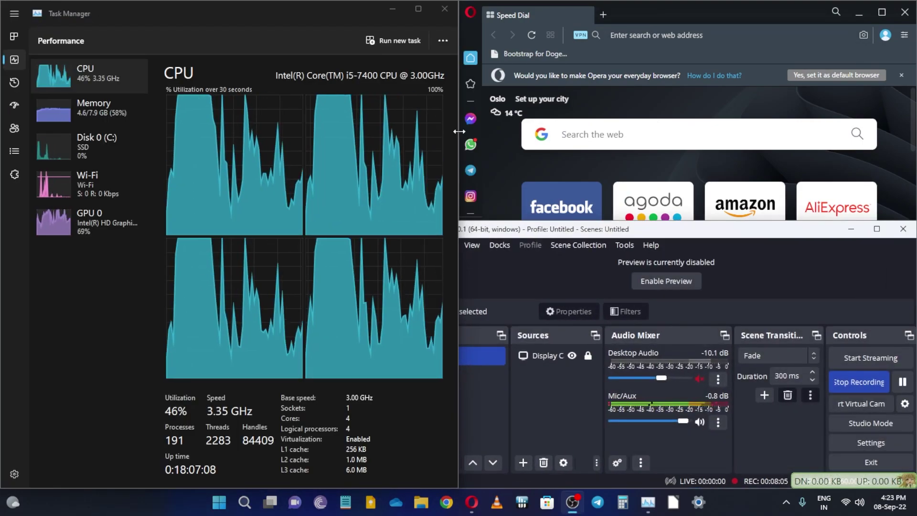
click(387, 12)
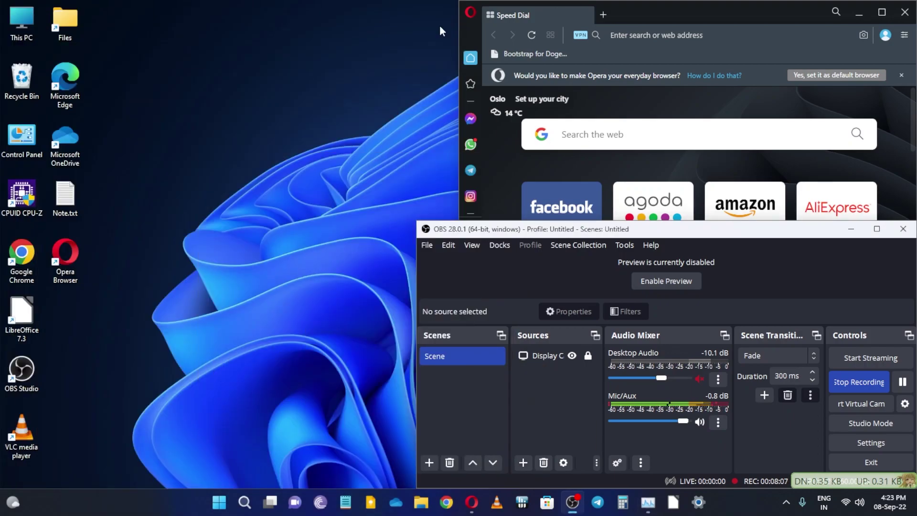
click(851, 229)
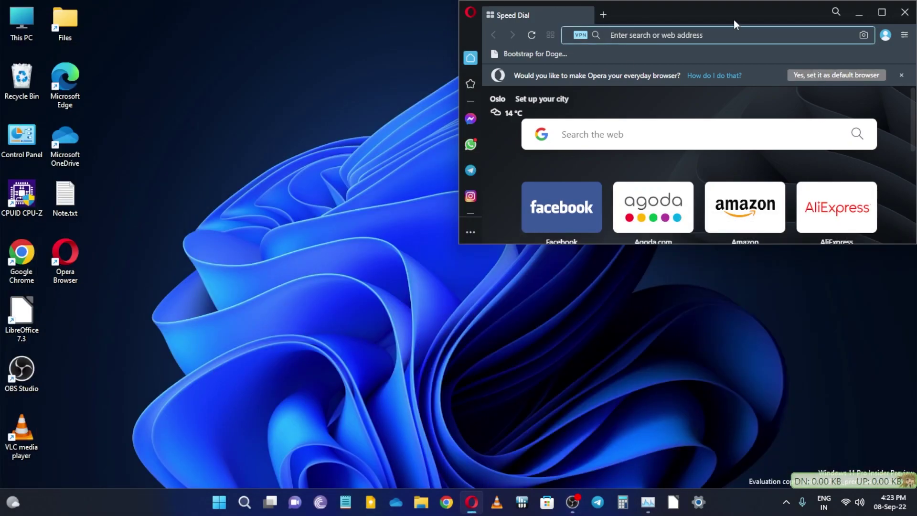
Step: Drag the Opera window out of its snap position and off the desktop
drag(733, 19, 623, 418)
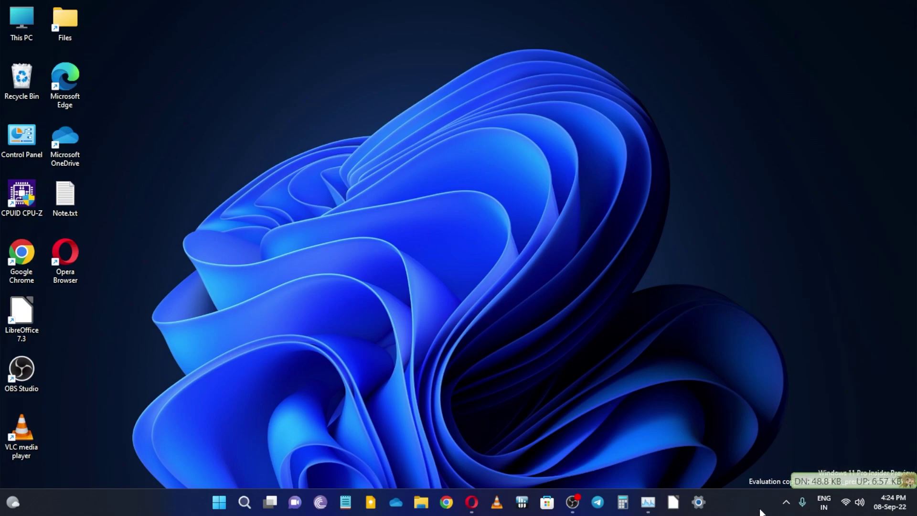
right_click(812, 481)
click(801, 391)
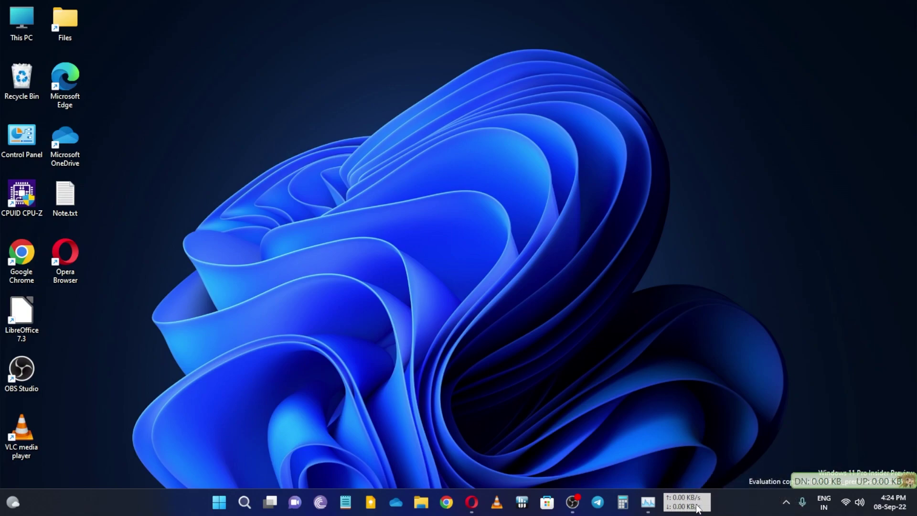
mouse_move(681, 507)
right_click(815, 477)
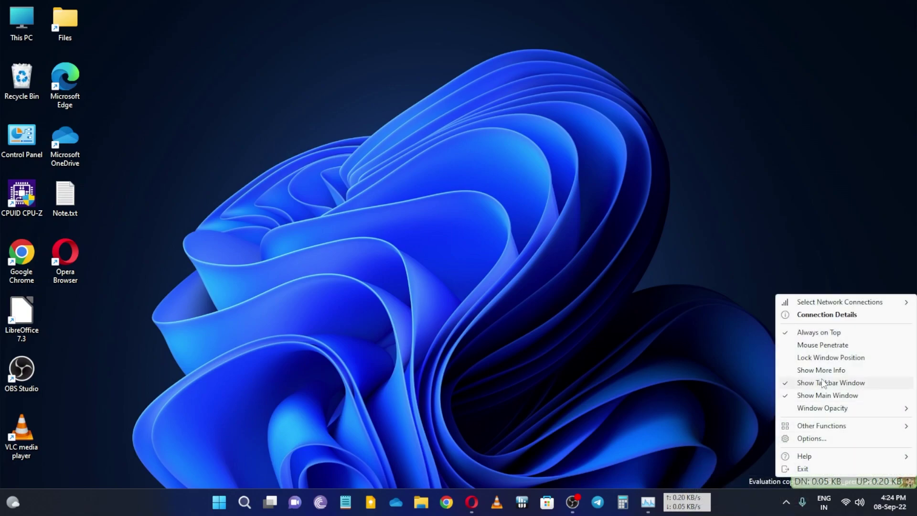
click(811, 385)
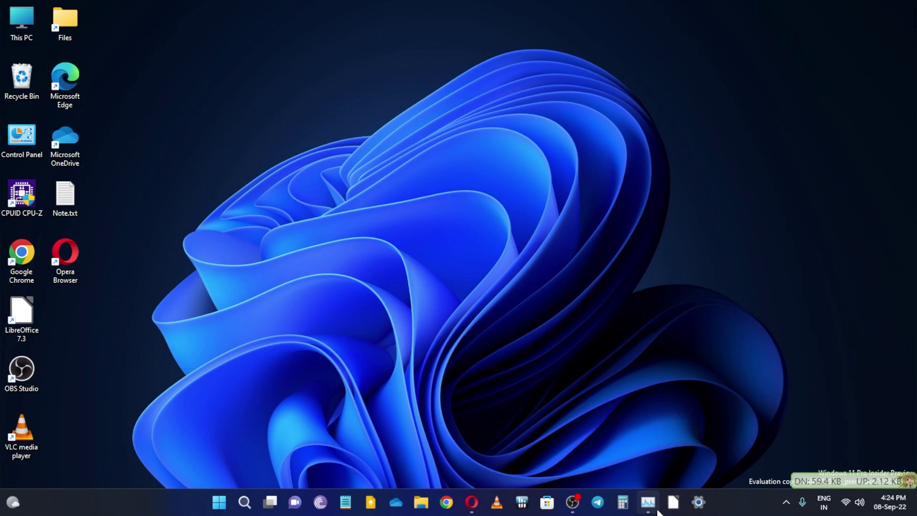
right_click(827, 476)
click(811, 385)
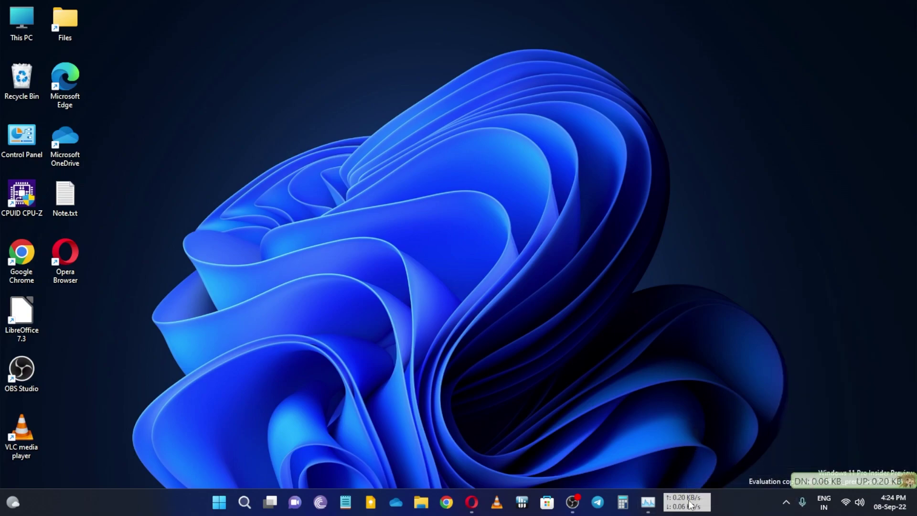
right_click(821, 480)
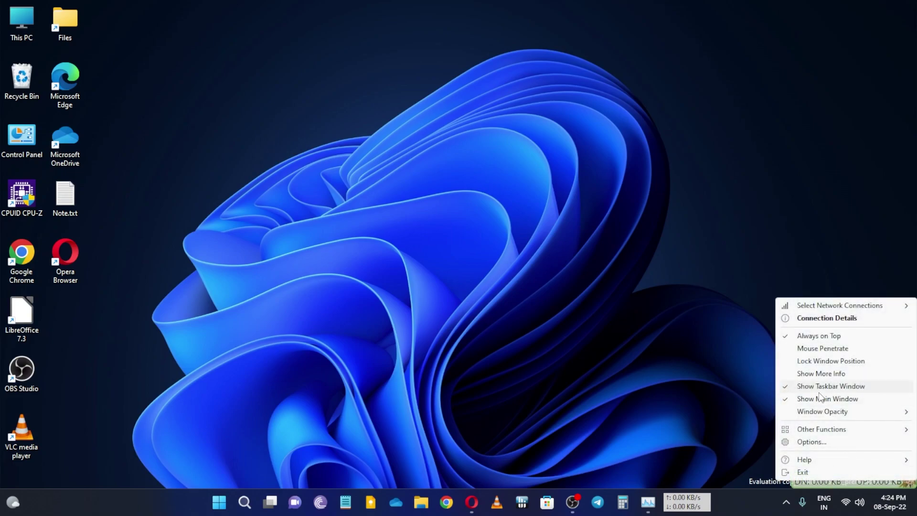
click(814, 391)
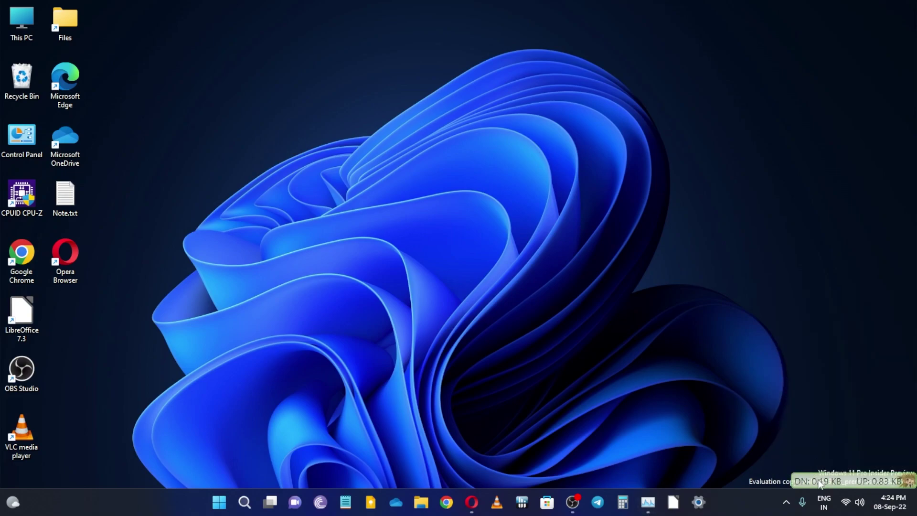
Step: Preview the More pins Start layout, then set the Start layout back to Default
mouse_move(819, 484)
click(219, 501)
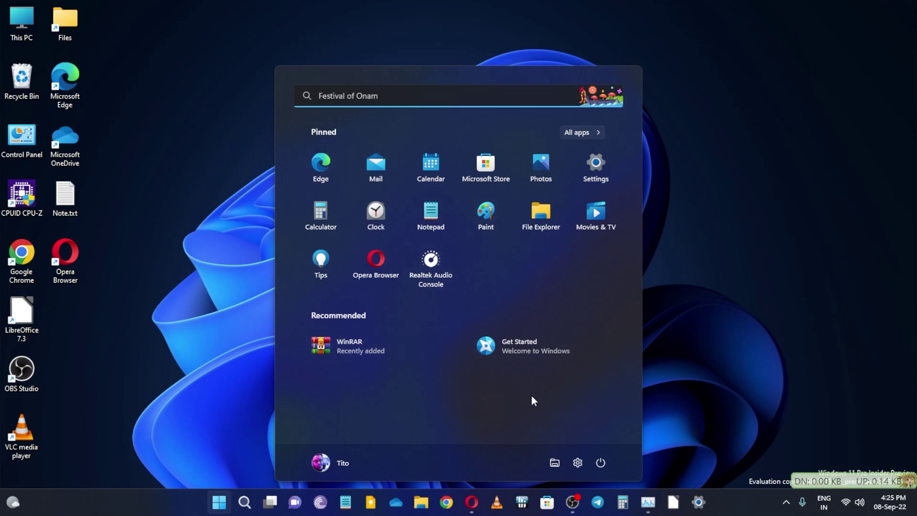
right_click(448, 466)
click(476, 478)
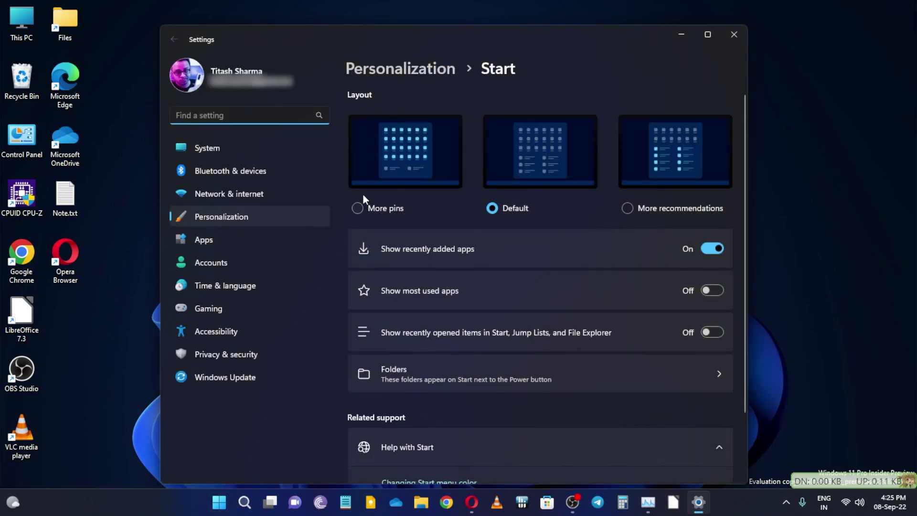
click(357, 208)
click(226, 499)
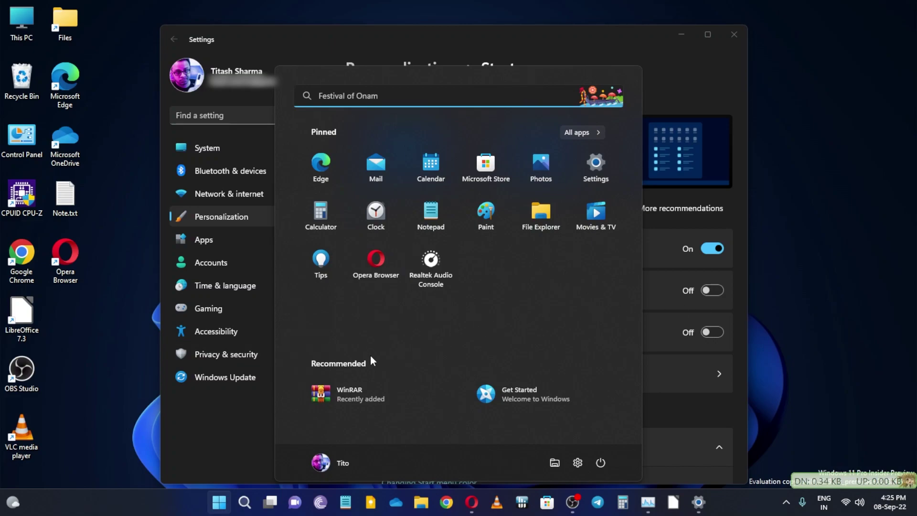
click(276, 406)
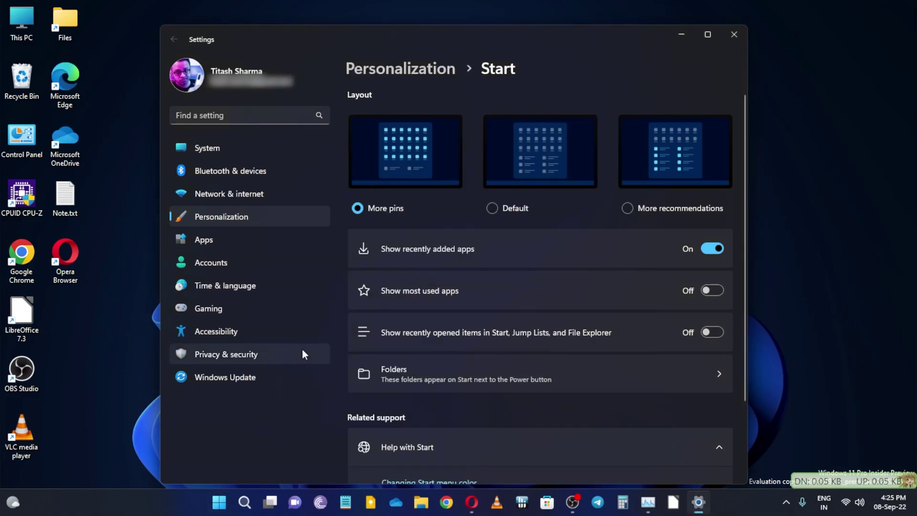
click(492, 208)
key(super)
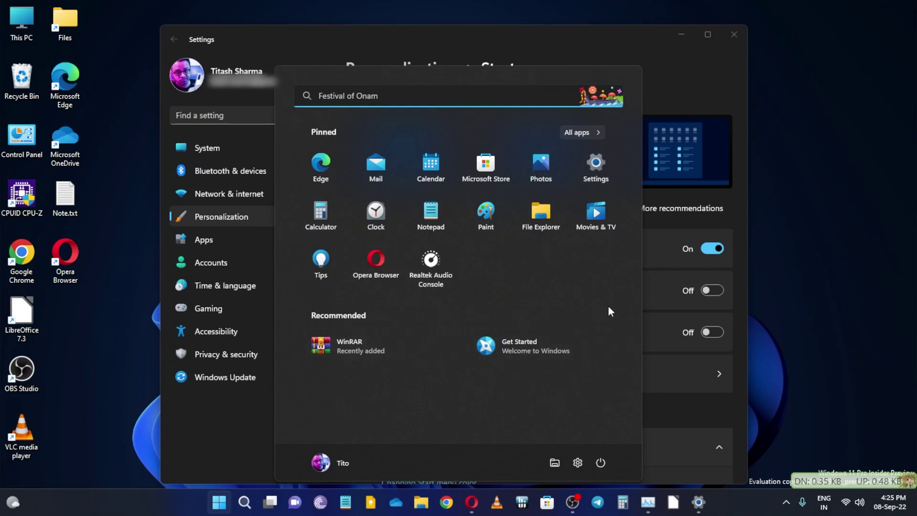
click(666, 221)
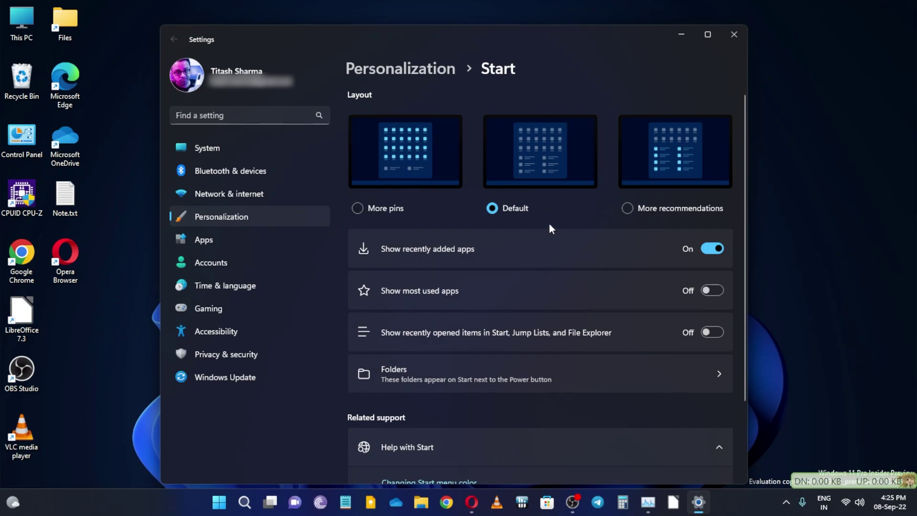
Step: Open the Start Folders settings page and scroll through the folder list
click(536, 373)
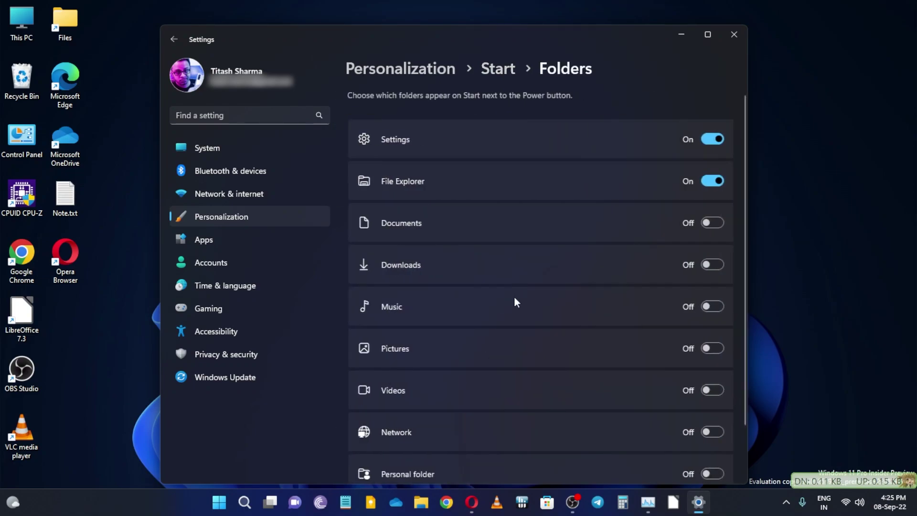
scroll(512, 173, down, 1)
scroll(511, 173, down, 1)
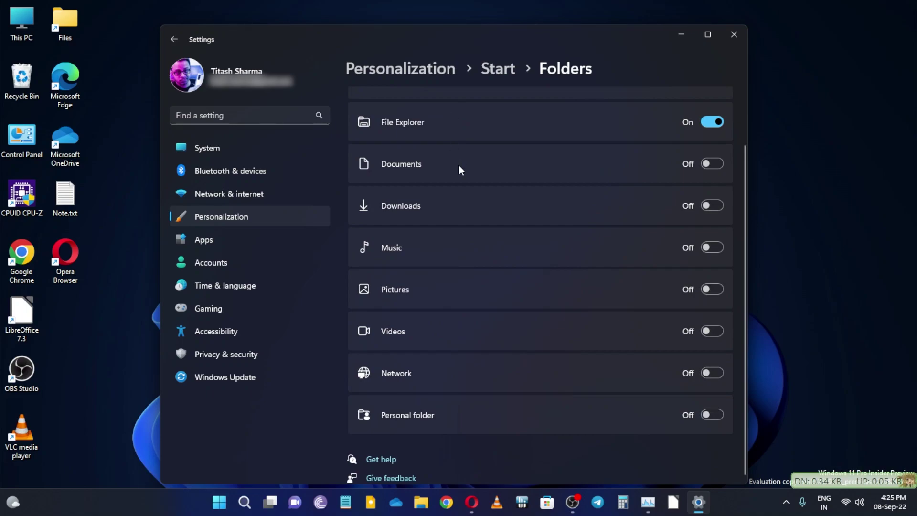
scroll(424, 127, up, 3)
scroll(615, 265, down, 3)
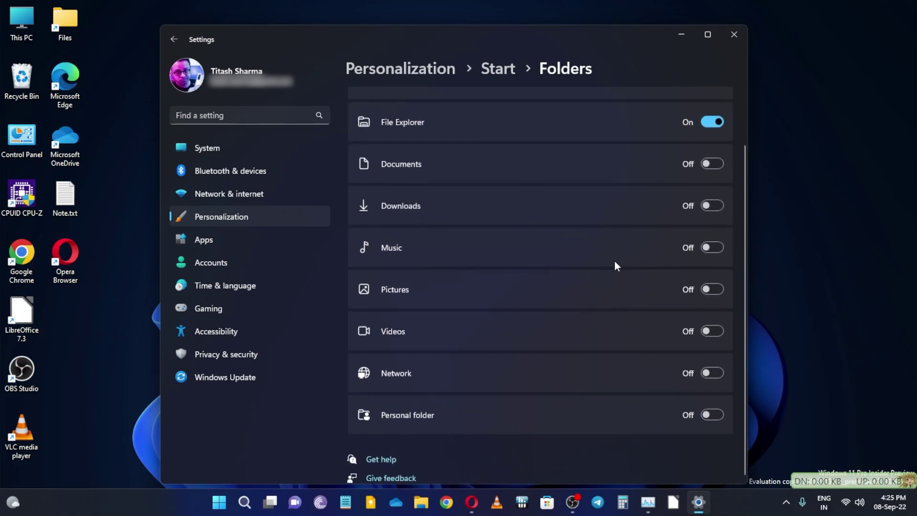
Step: Preview the folders beside the Power button on Start, then close Start
click(220, 504)
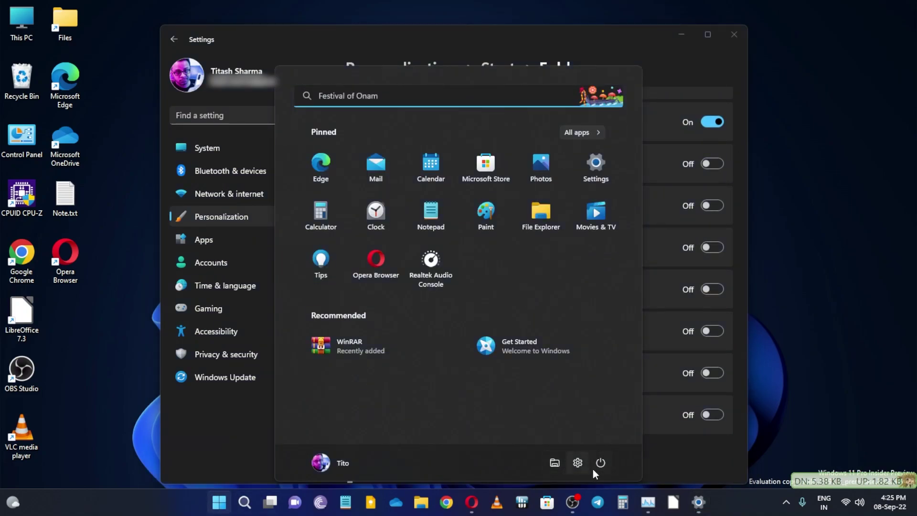
click(343, 463)
key(Escape)
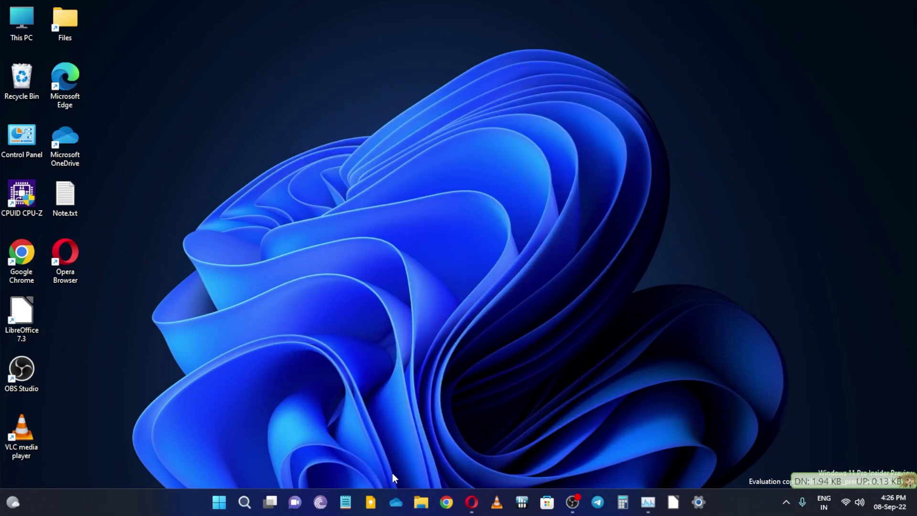
click(211, 510)
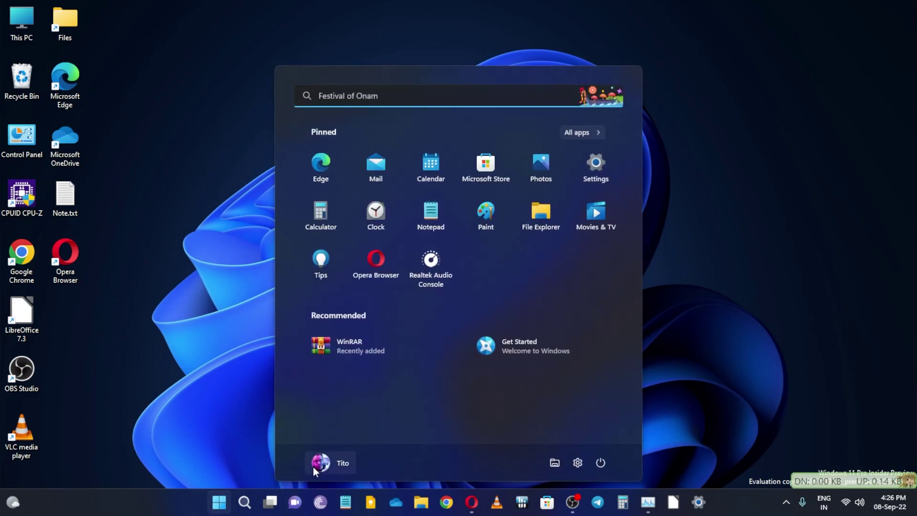
key(Escape)
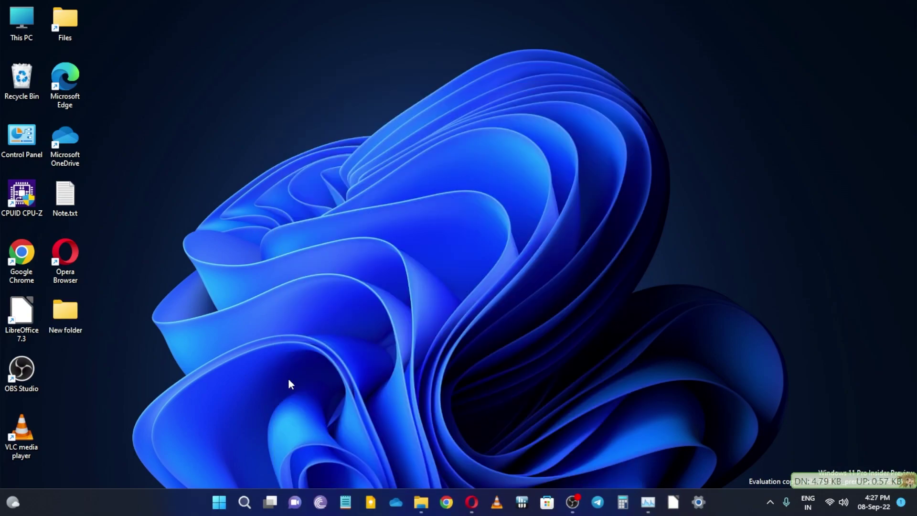
Step: Open New folder from the taskbar, minimize it, and drag Note.txt toward the taskbar Explorer icon
click(422, 502)
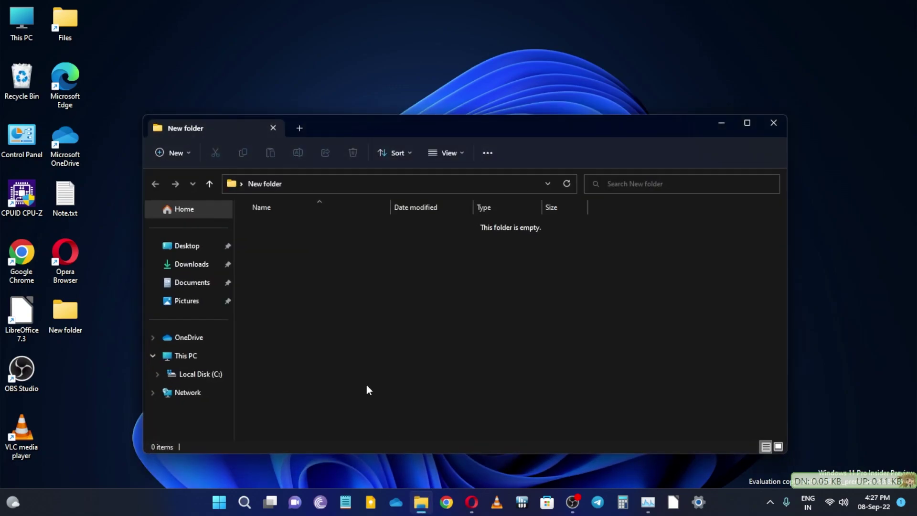
click(721, 125)
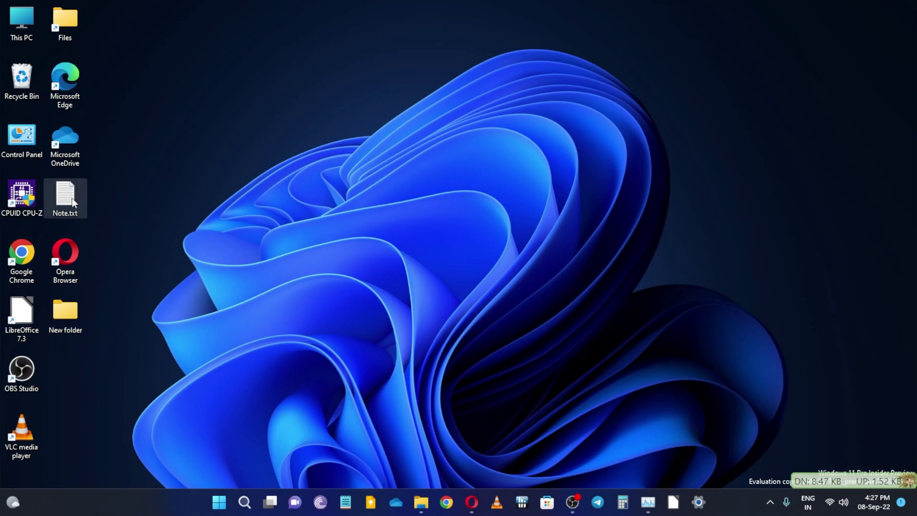
drag(72, 197, 358, 363)
drag(426, 483, 71, 204)
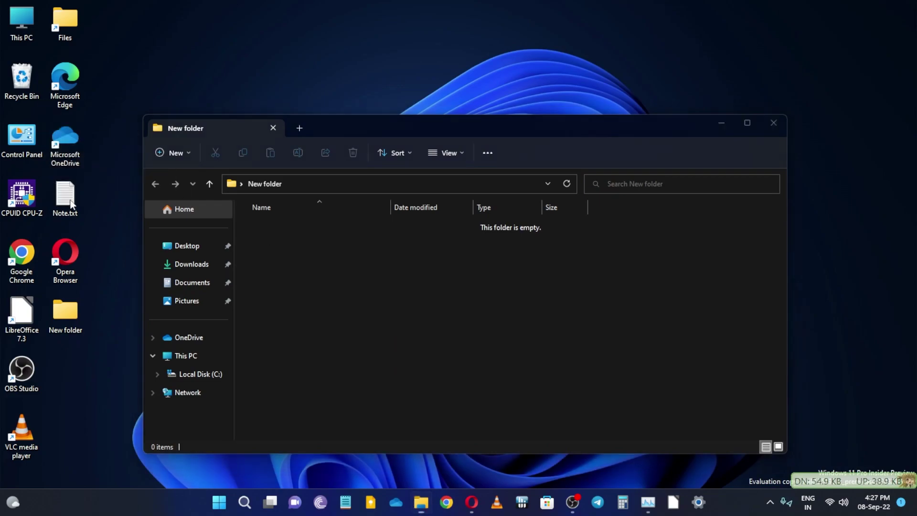
Step: Retry dragging Note.txt into New folder, minimize the Opera window that opened it, and open Quick Settings
click(721, 122)
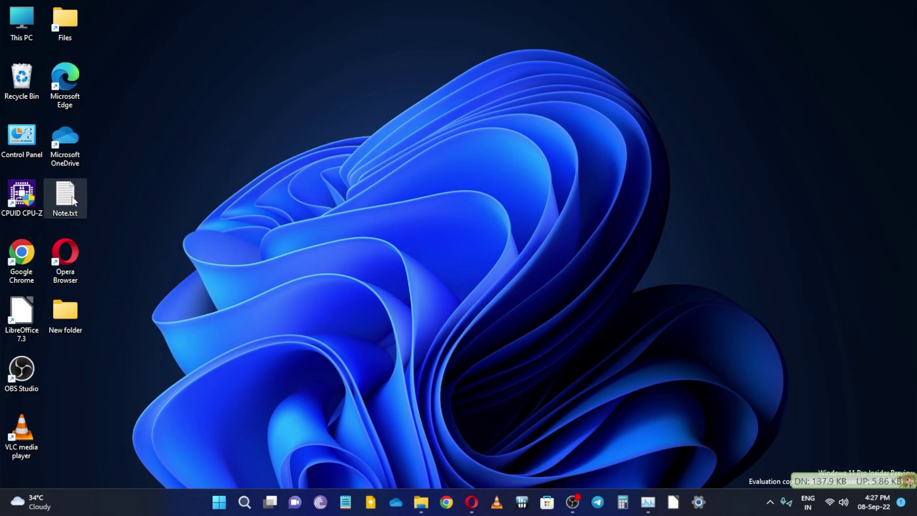
drag(74, 202, 473, 473)
drag(431, 494, 411, 185)
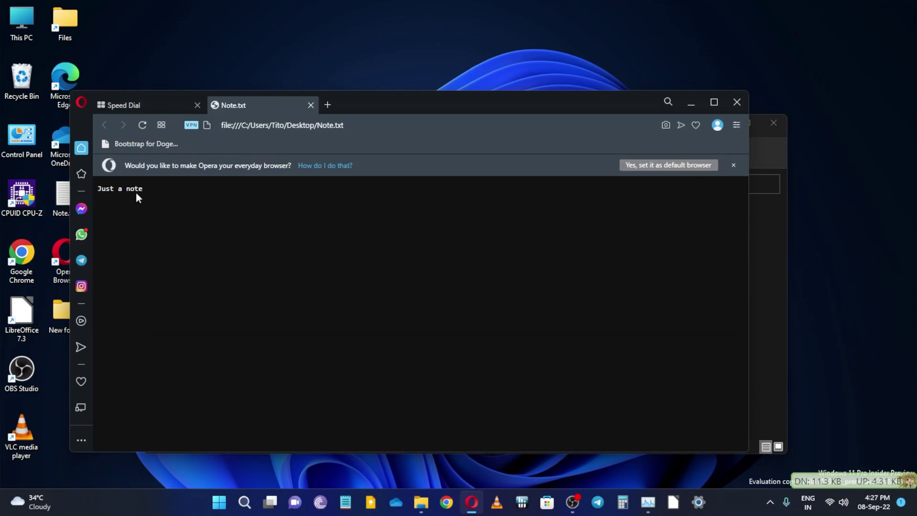
click(693, 102)
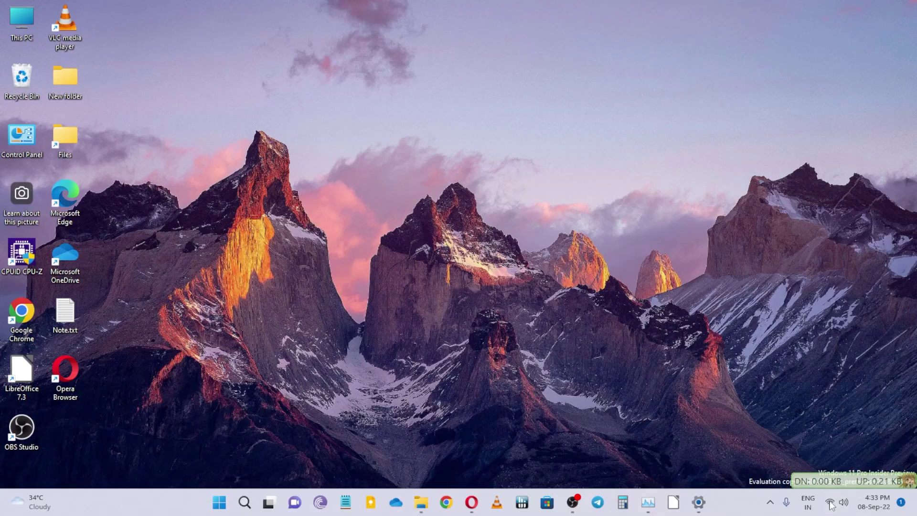
click(830, 506)
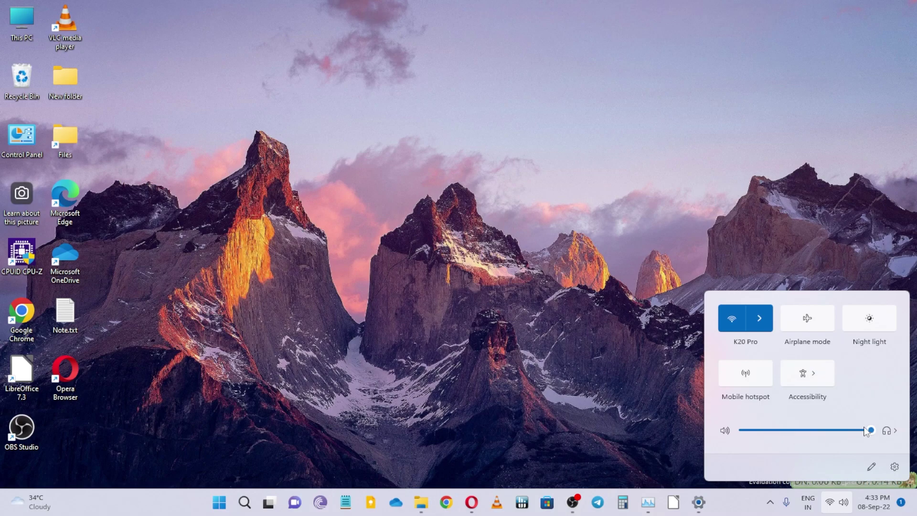
Step: Browse the sound output devices and Wi-Fi networks lists, then turn Night light on and off
click(887, 431)
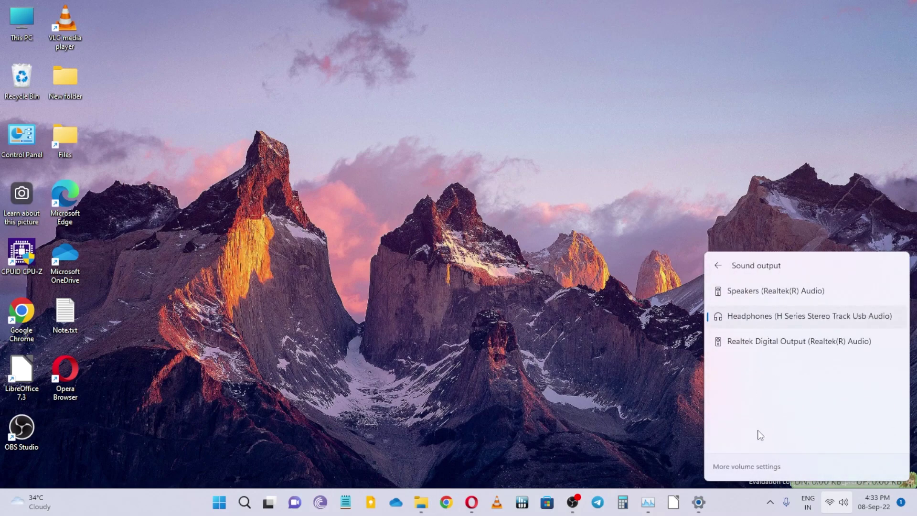
click(718, 265)
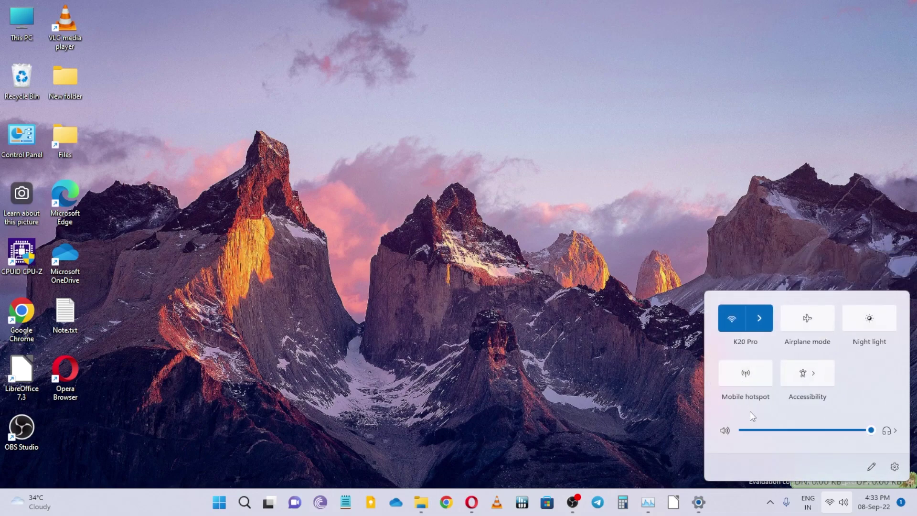
click(753, 316)
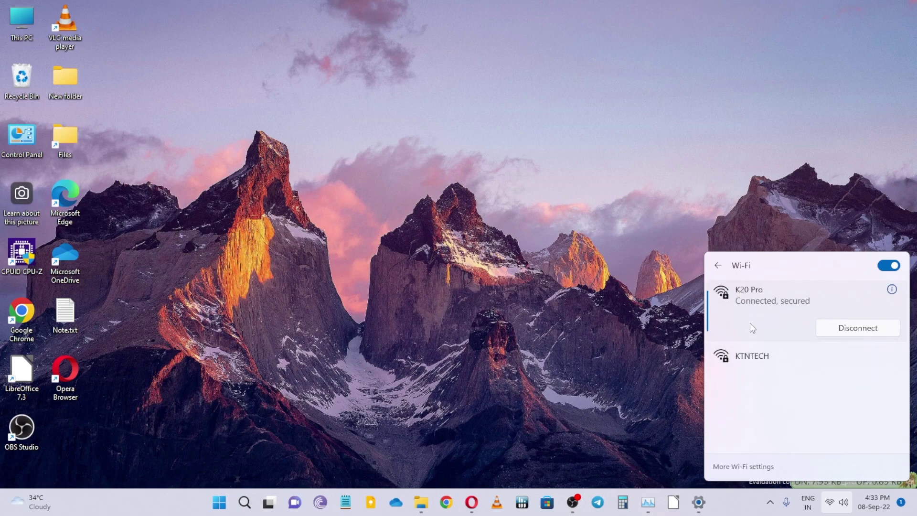
click(718, 265)
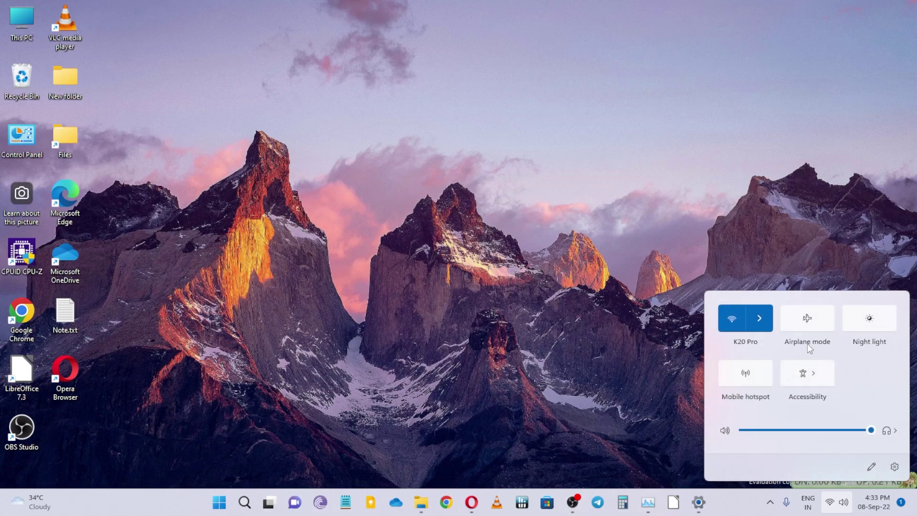
click(859, 319)
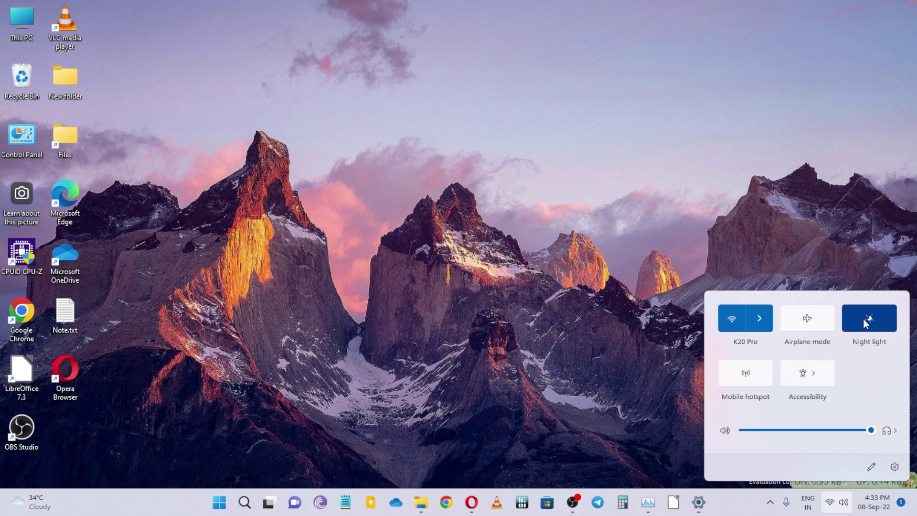
click(863, 318)
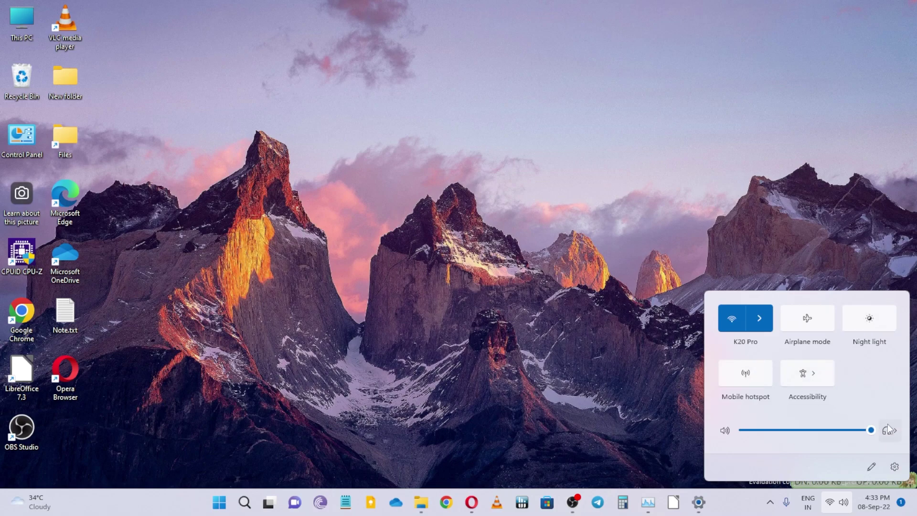
Step: Enter tile edit mode and view addable tiles without adding any, then close Quick Settings
click(872, 466)
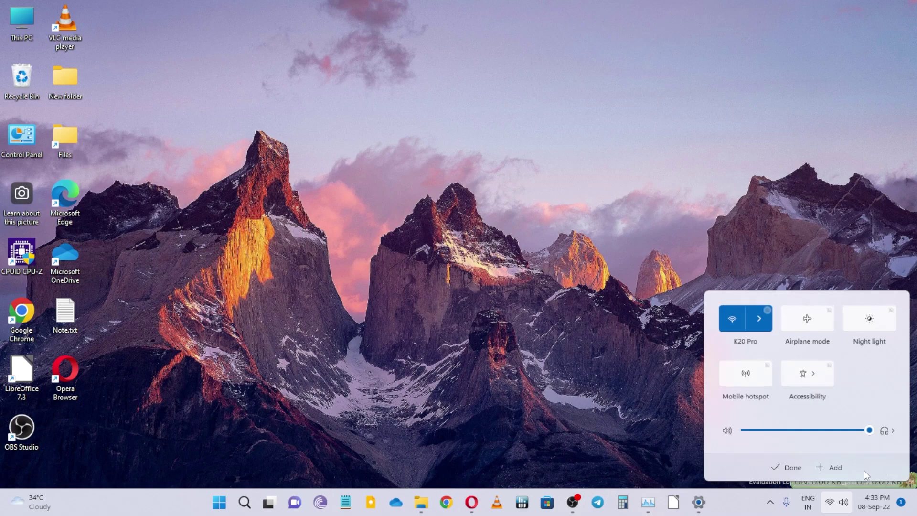
click(829, 466)
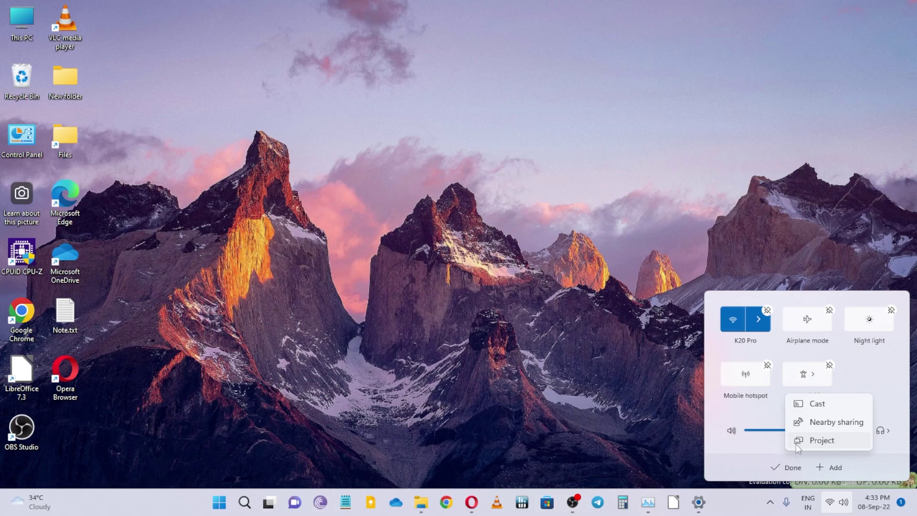
click(886, 371)
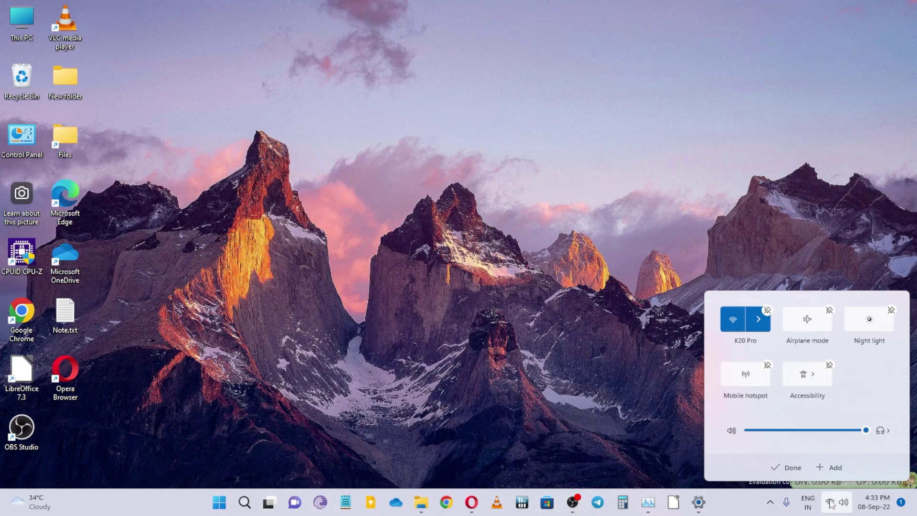
click(836, 501)
click(837, 501)
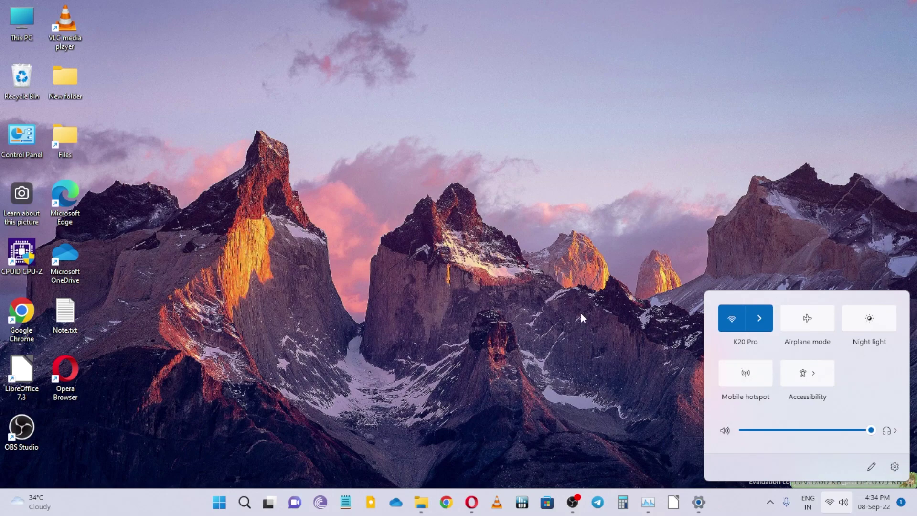
click(527, 307)
right_click(562, 337)
click(815, 428)
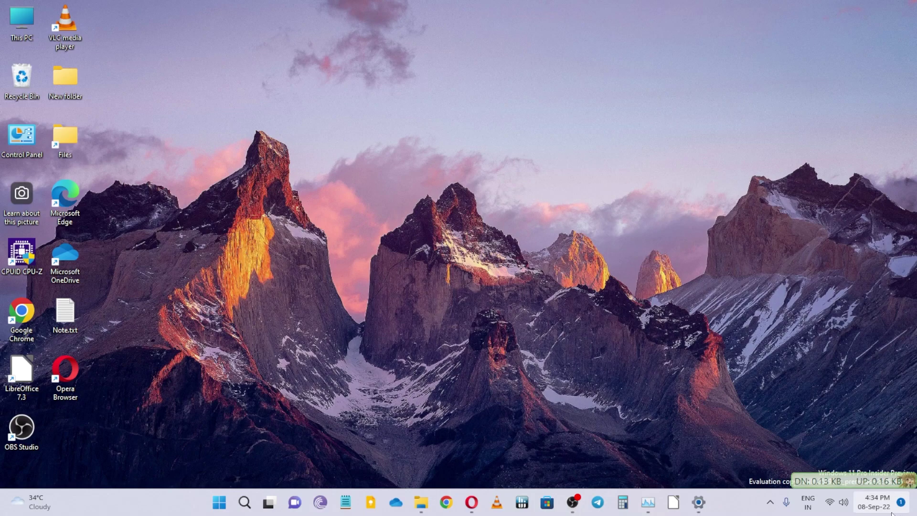
click(874, 501)
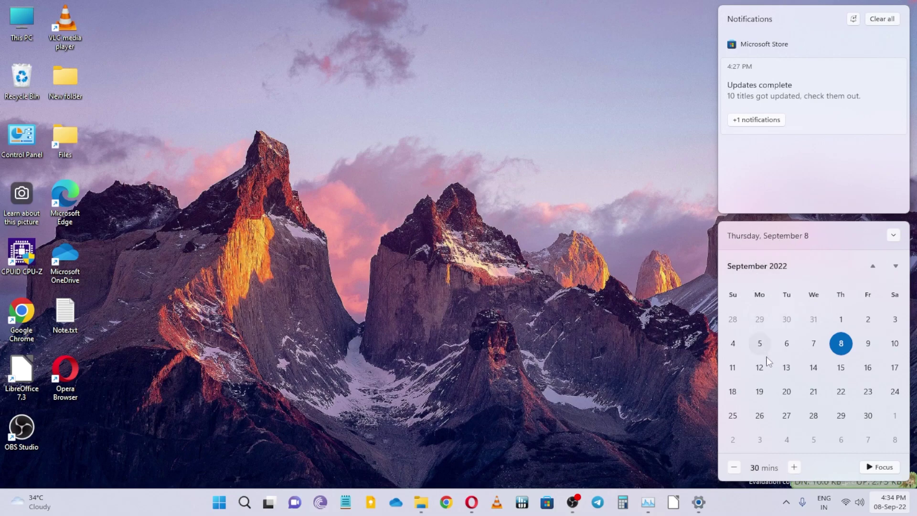
click(872, 266)
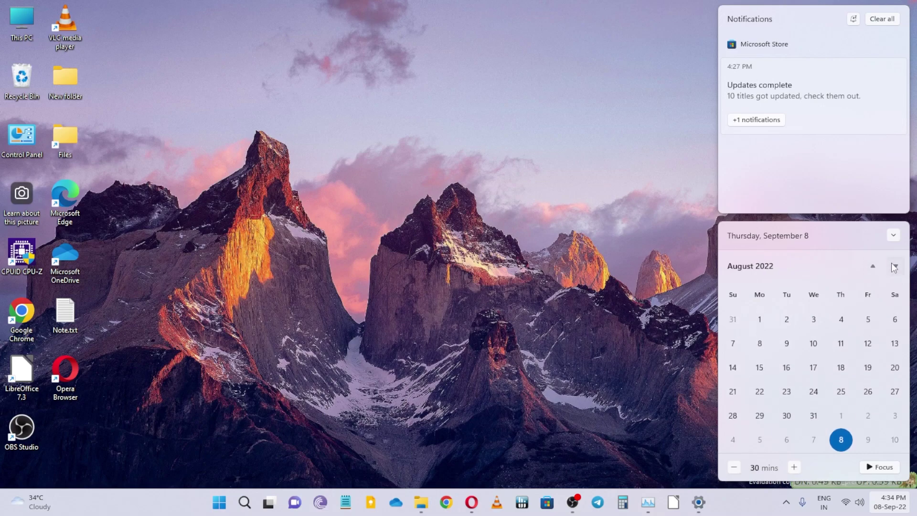
click(894, 266)
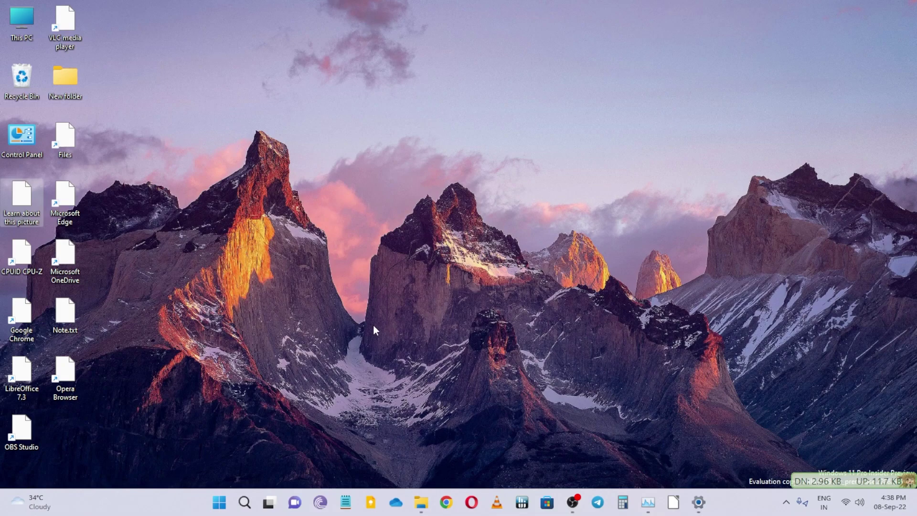
Step: Open the weather and news widgets board from the taskbar and scroll through its feed
click(34, 501)
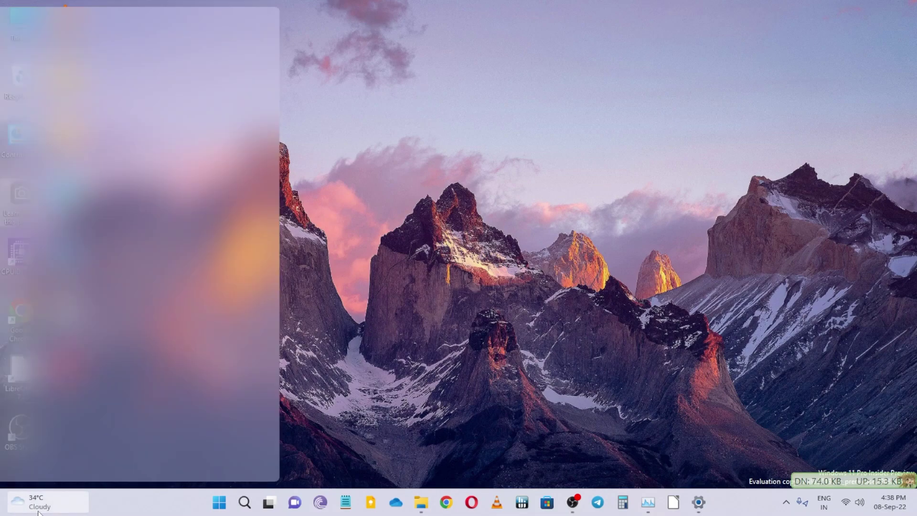
click(503, 342)
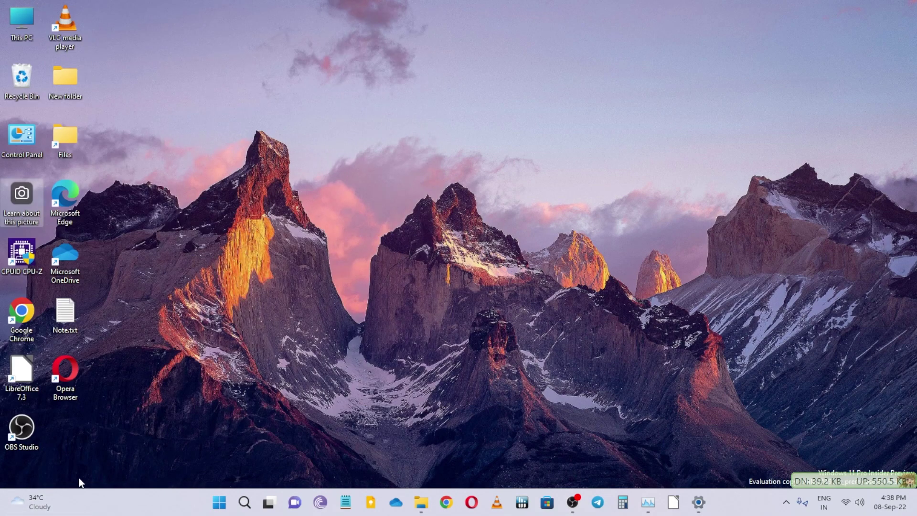
click(42, 505)
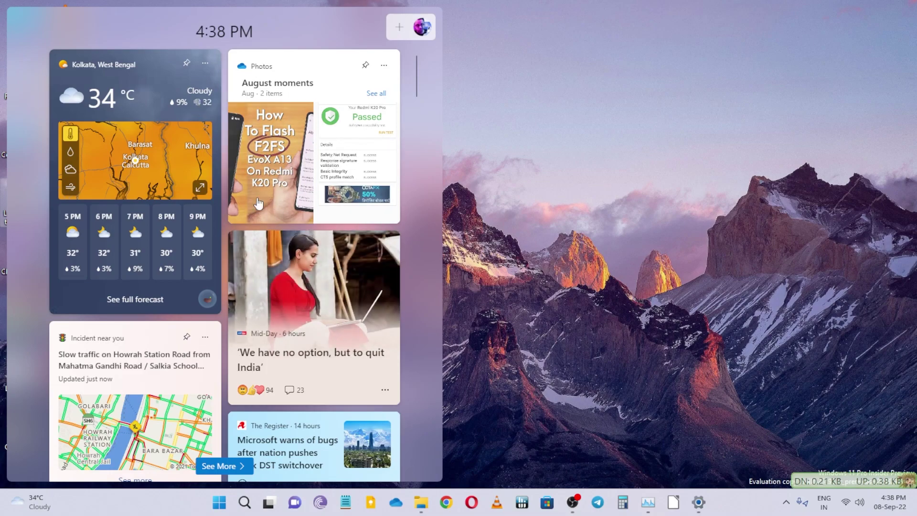
scroll(247, 245, down, 5)
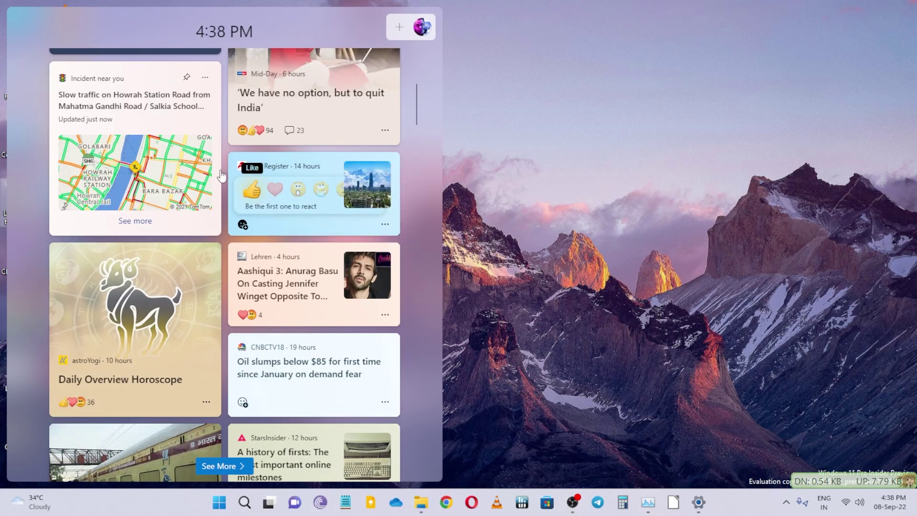
scroll(221, 176, down, 9)
scroll(222, 176, down, 8)
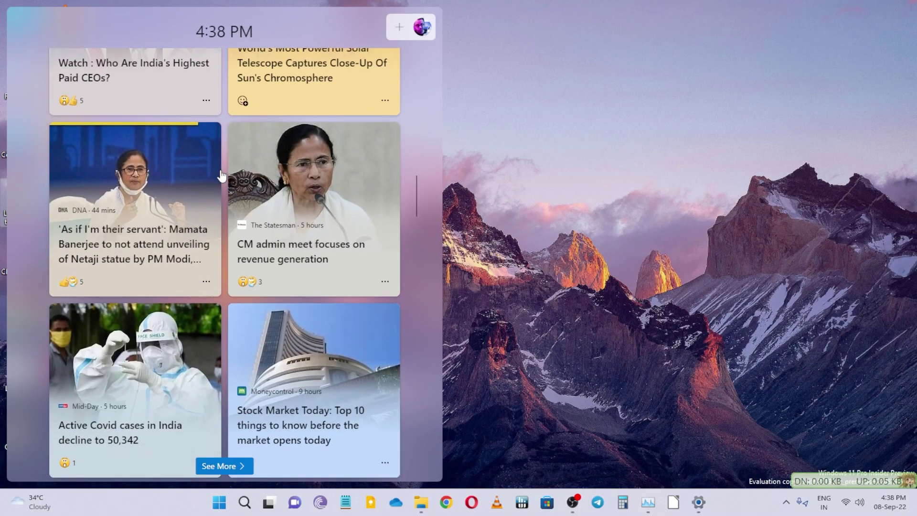
scroll(222, 176, up, 6)
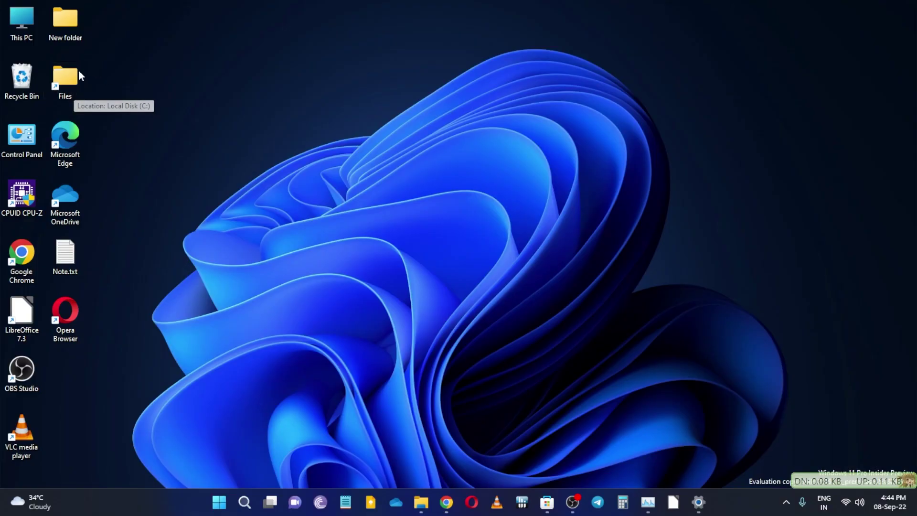
Step: Enlarge the desktop icons with Ctrl+scroll and drag Note.txt onto New folder
ctrl+scroll(118, 102, up, 2)
ctrl+scroll(118, 102, up, 1)
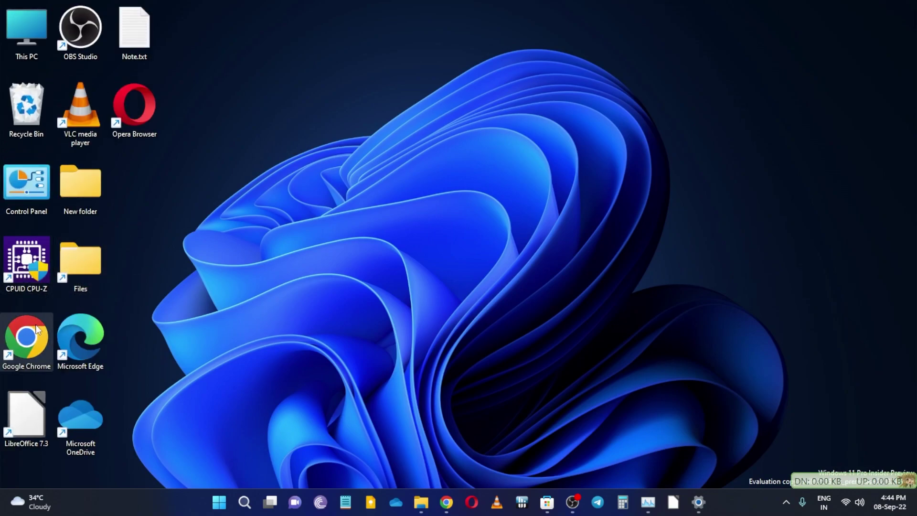
drag(138, 31, 85, 187)
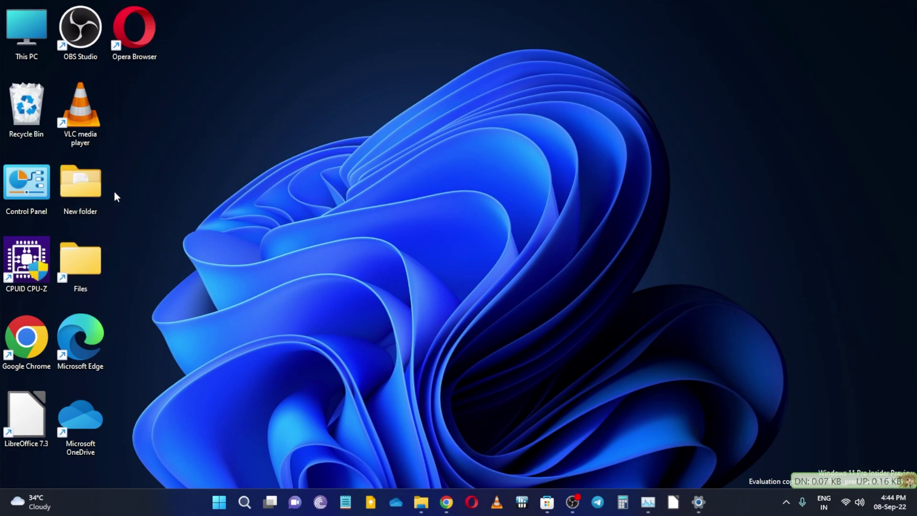
mouse_move(107, 182)
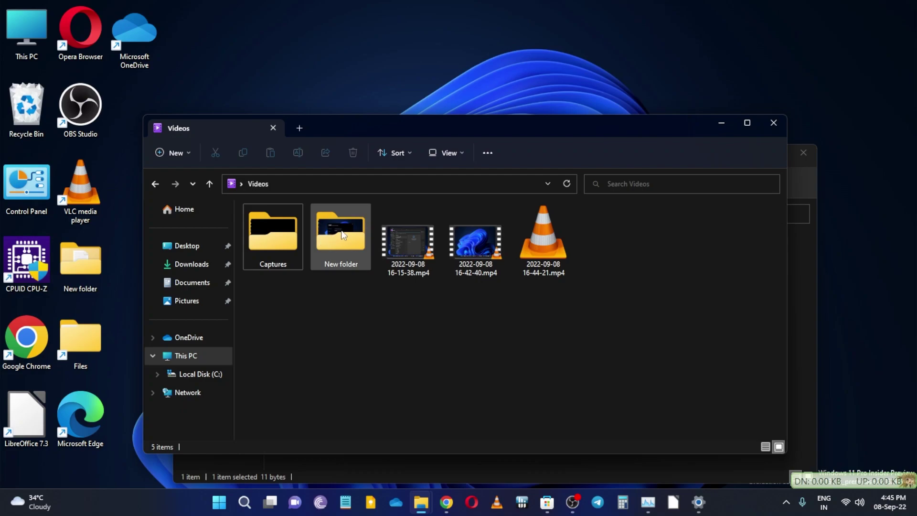
mouse_move(337, 234)
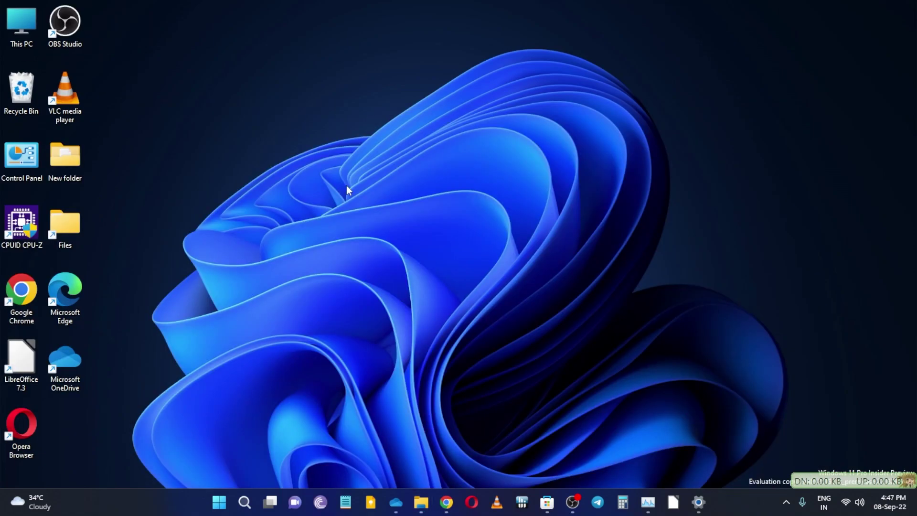
Step: Open This PC, then Local Disk (C:), and add a new Explorer tab
double_click(26, 33)
click(237, 244)
double_click(240, 243)
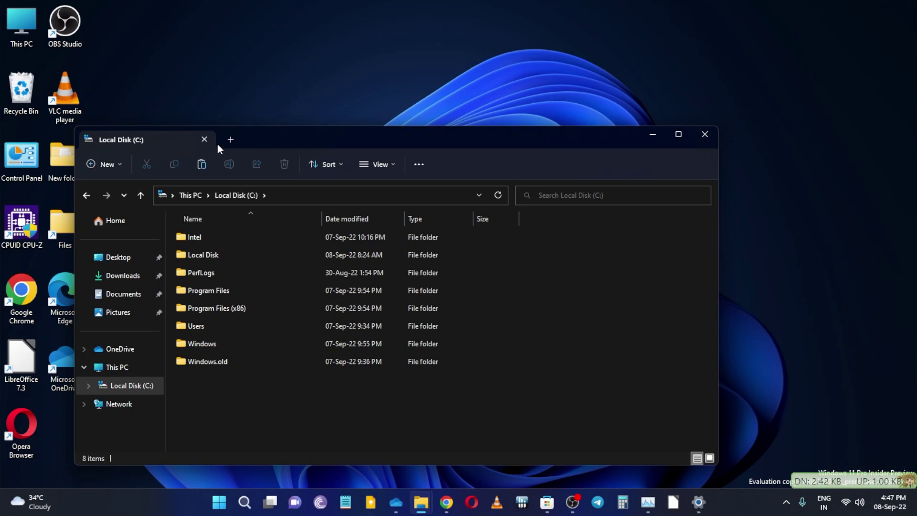
click(231, 139)
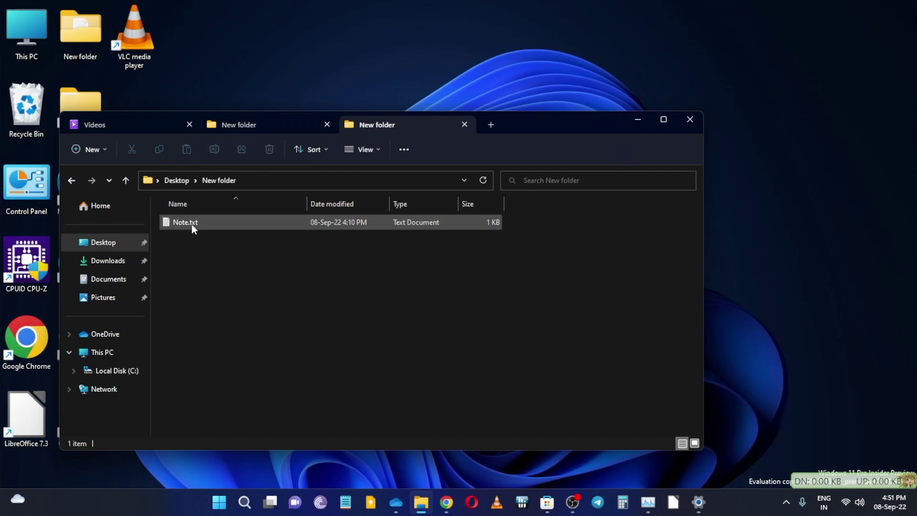
Step: Move Note.txt into the Local Disk New folder, then back into Desktop\New folder
drag(191, 224, 254, 253)
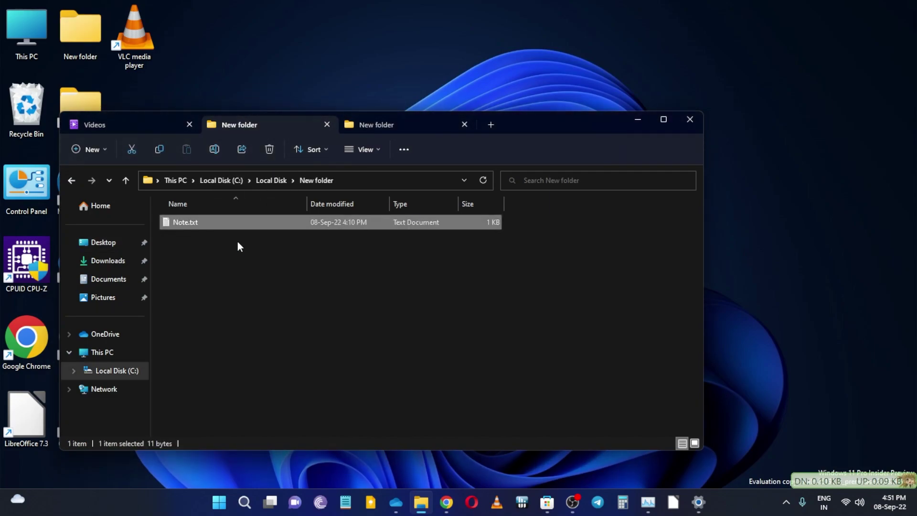
click(379, 131)
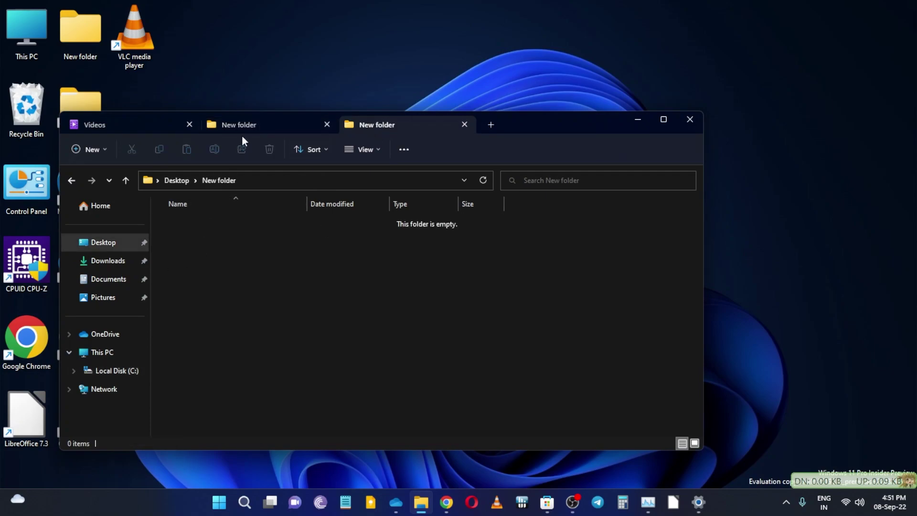
click(253, 125)
drag(188, 231, 267, 283)
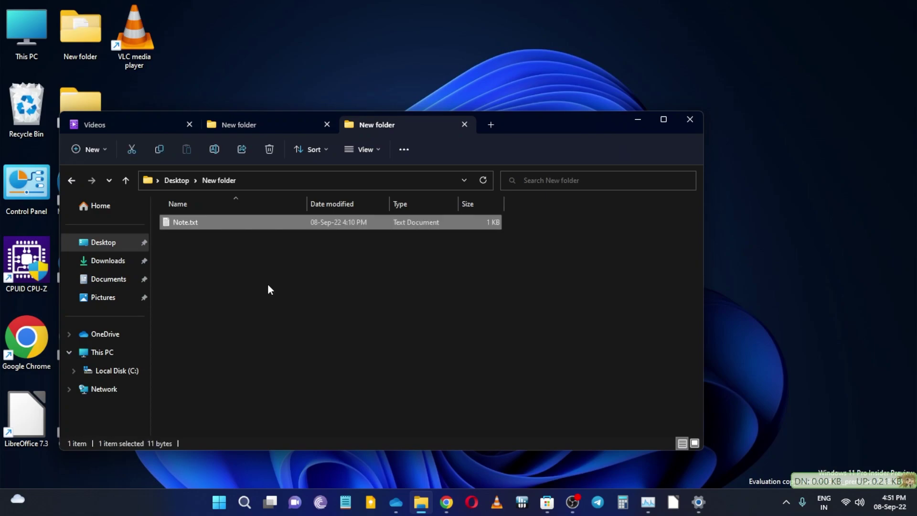
click(271, 128)
click(389, 127)
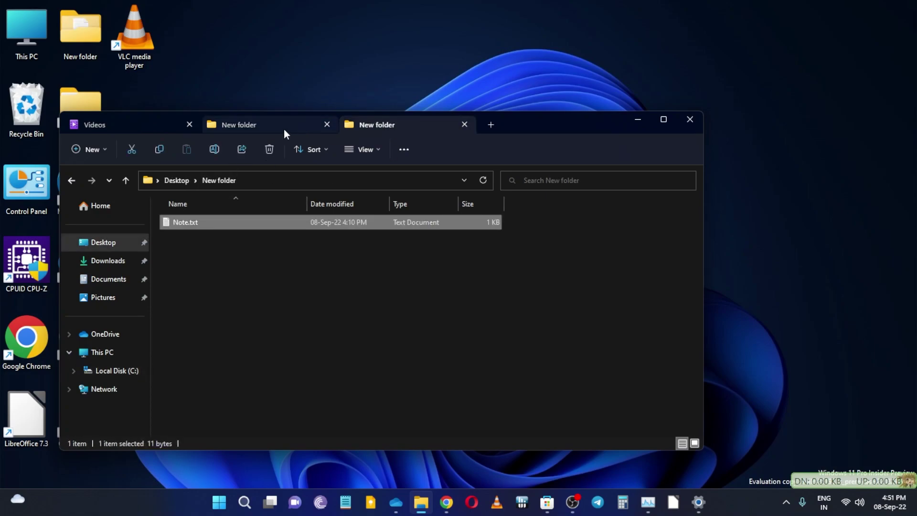
click(243, 245)
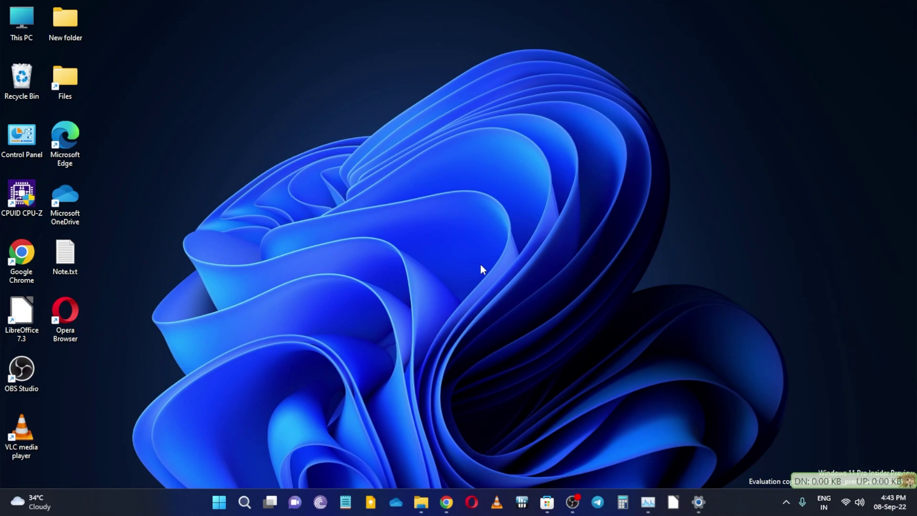
Step: Take a rectangular snip of the desktop, then a full-screen snip, and open it in Snipping Tool
key(super+shift+s)
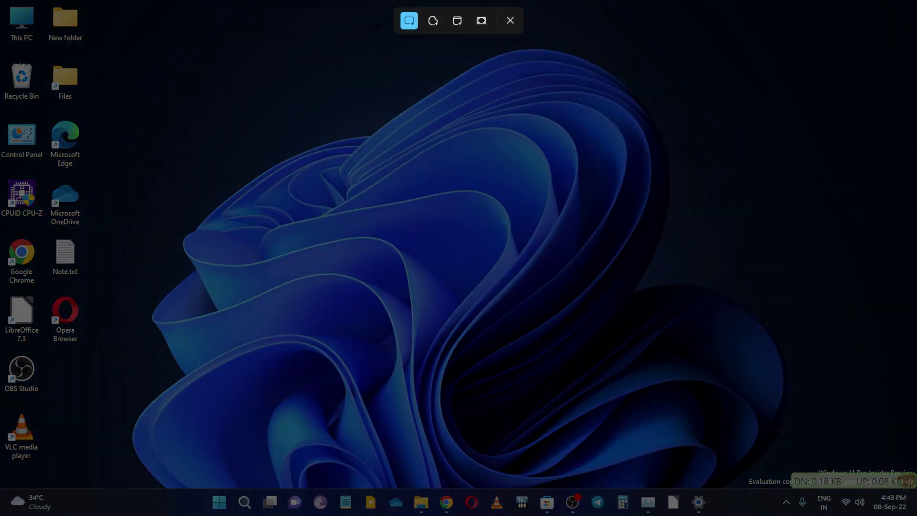
drag(174, 103, 643, 402)
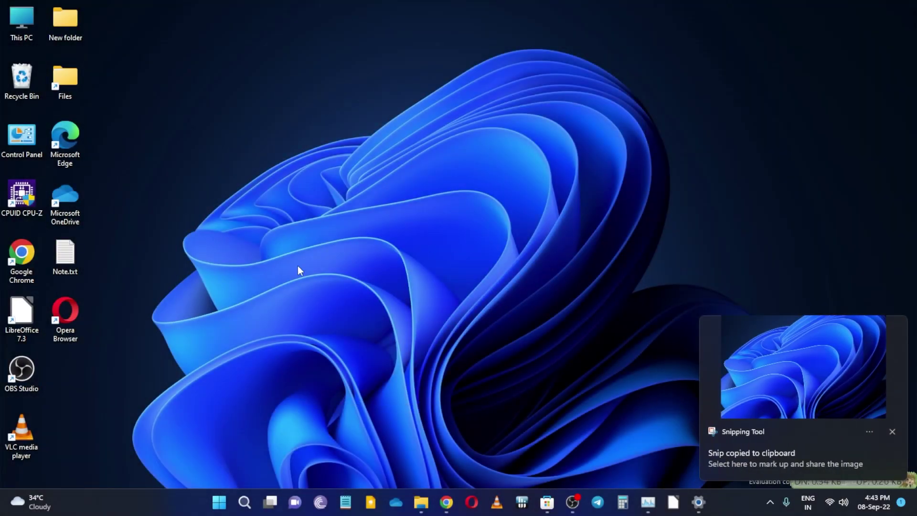
key(super+shift+s)
click(489, 19)
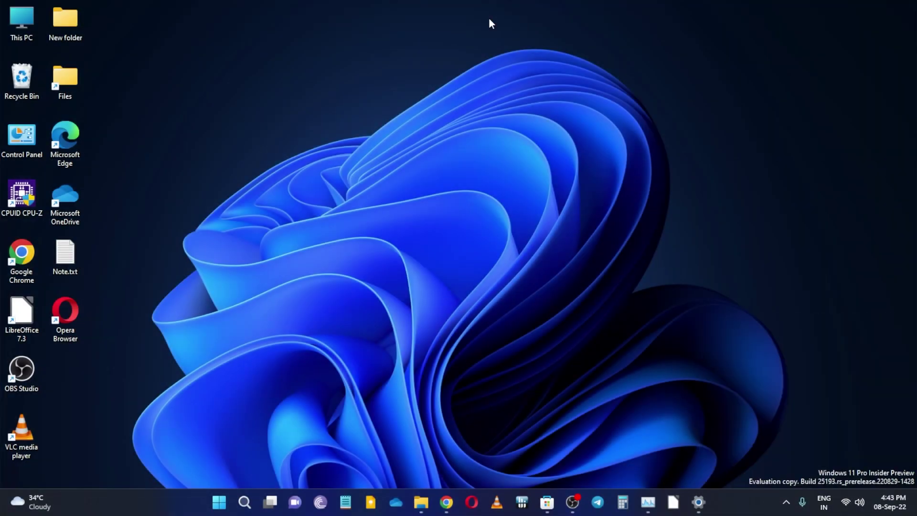
click(723, 346)
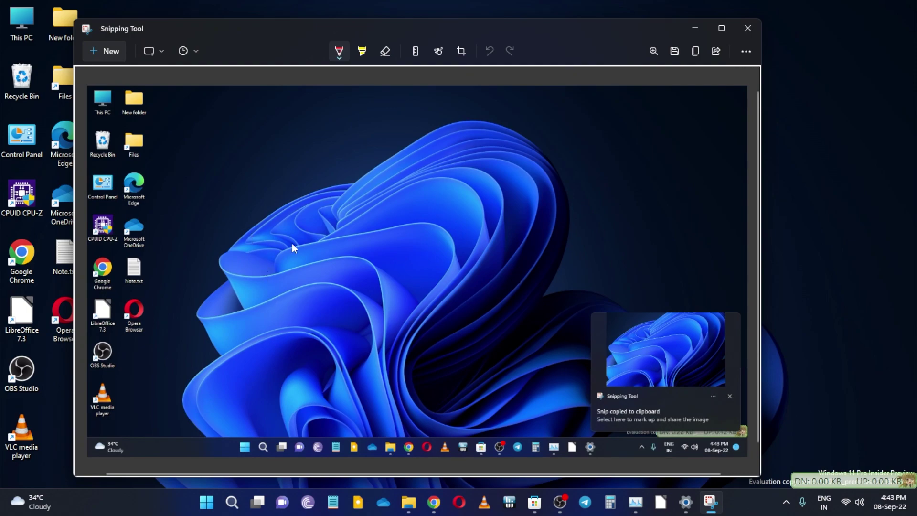
Step: Check the pen colour options, then lay the ruler across the screenshot
click(342, 52)
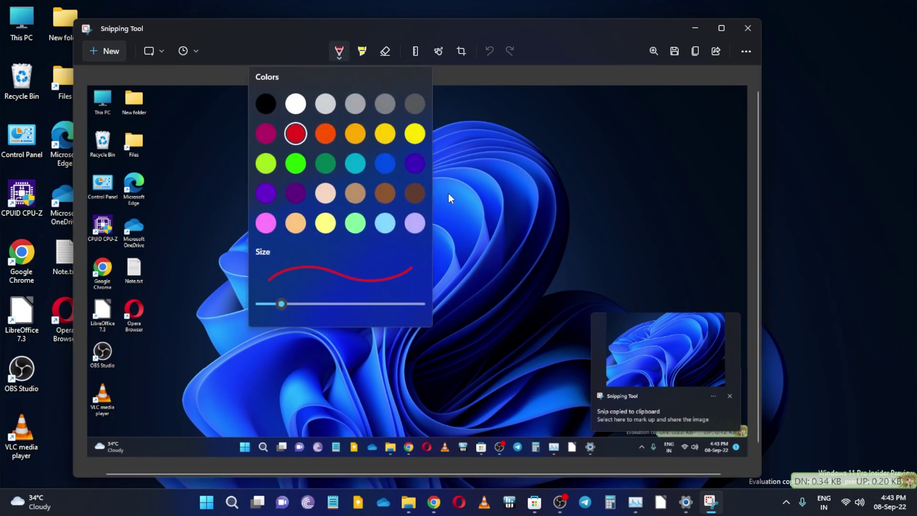
click(359, 53)
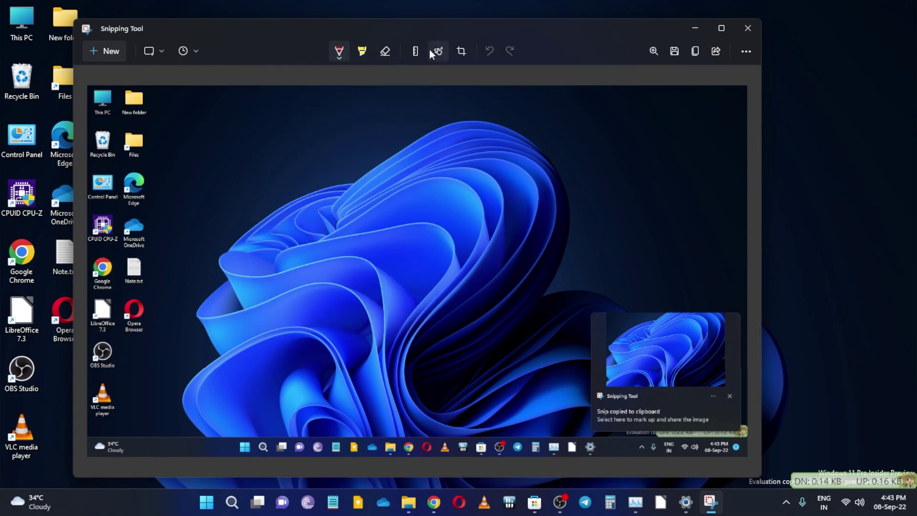
click(416, 52)
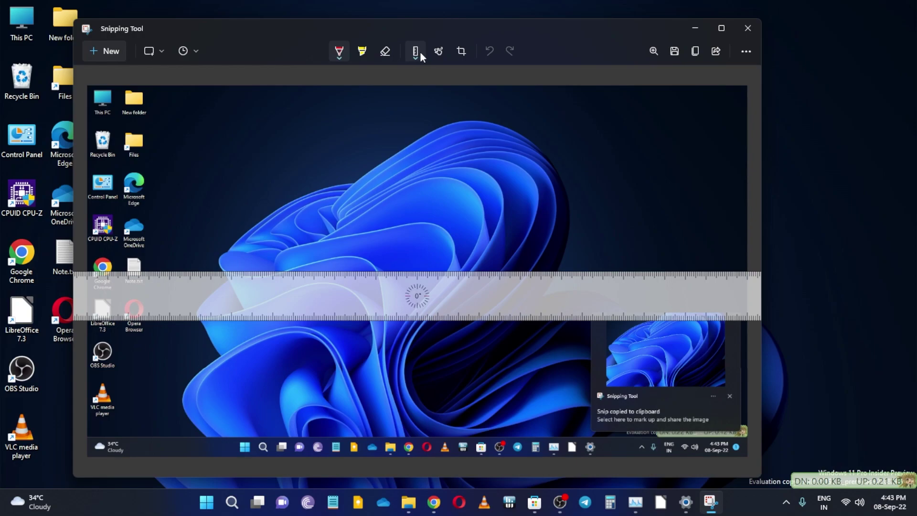
Step: Look through the snip mode and delay lists, keeping rectangle mode and no delay
click(159, 54)
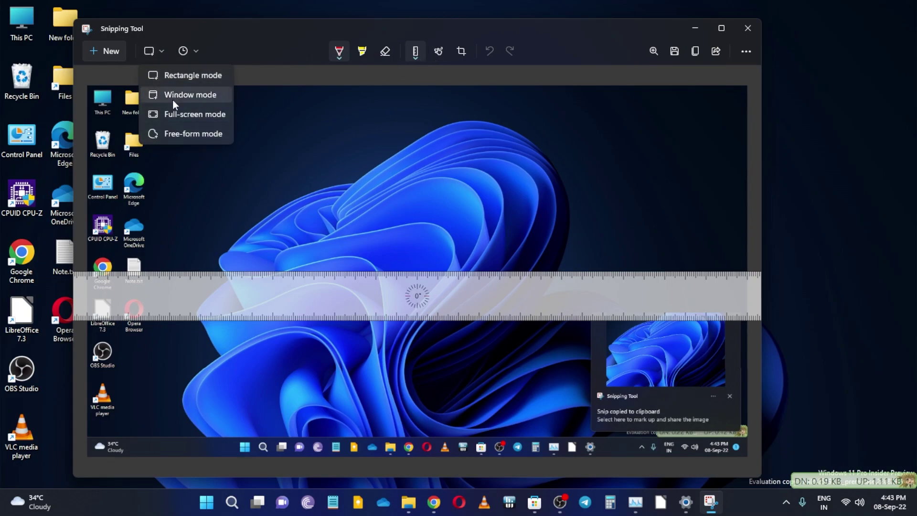
click(183, 50)
click(182, 50)
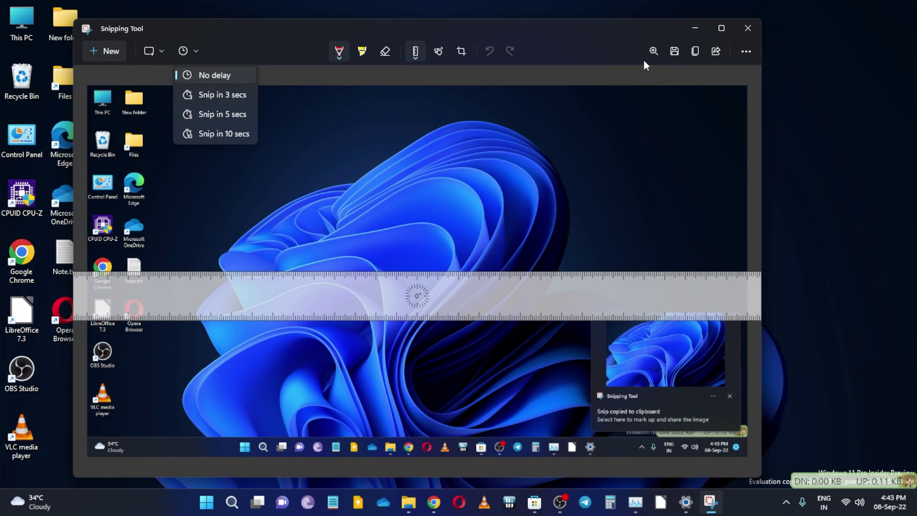
click(634, 38)
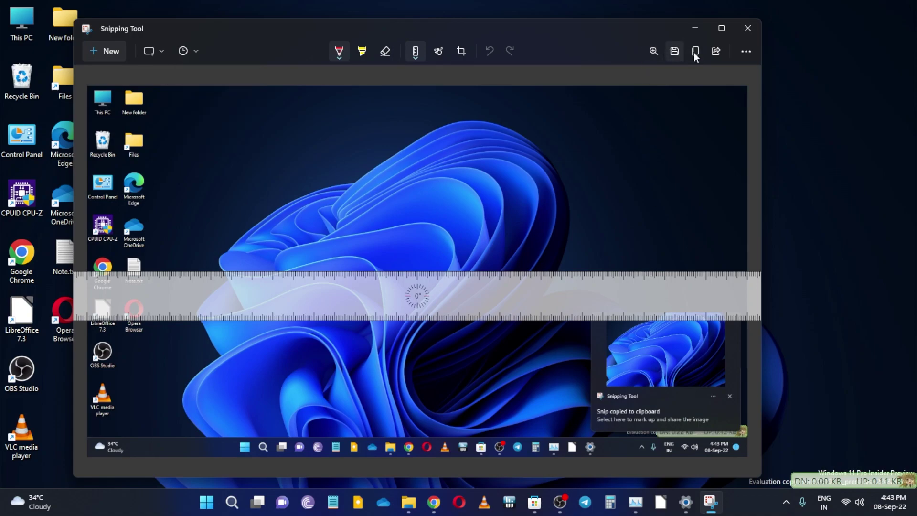